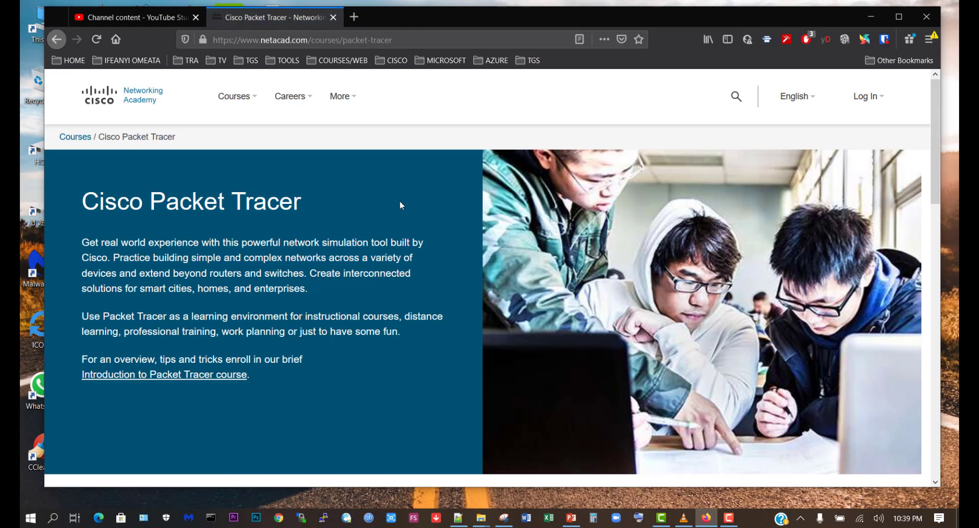
Open the Introduction to Packet Tracer course page and go to its English sign-up form
left_click(899, 17)
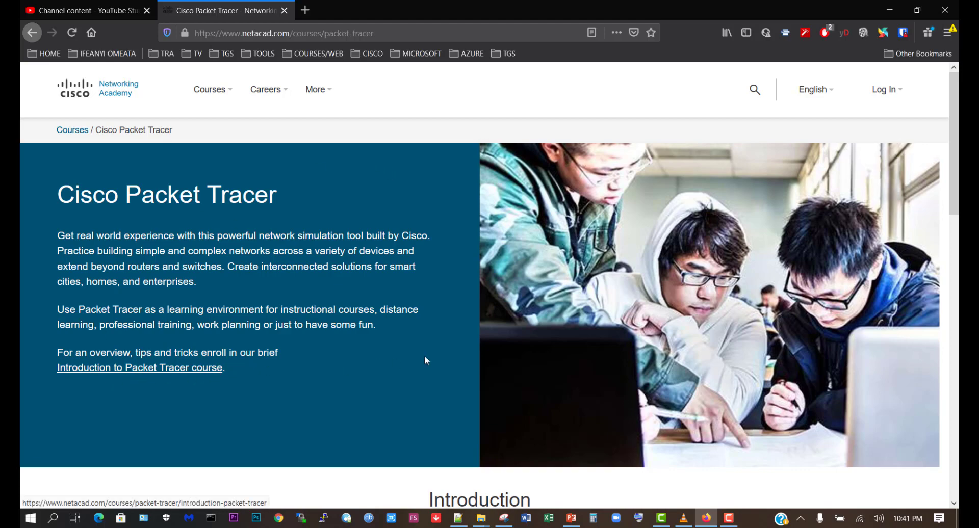
scroll(426, 359, "down", 10)
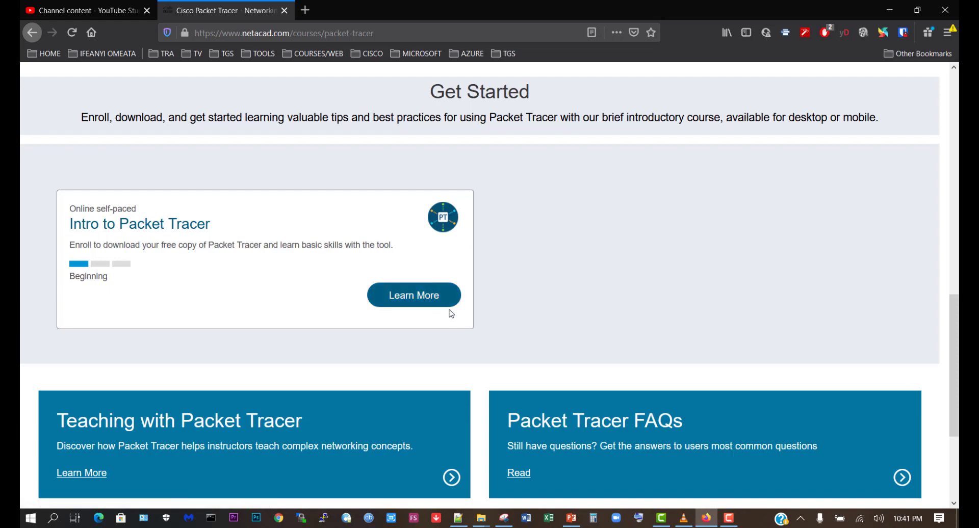
scroll(553, 267, "up", 15)
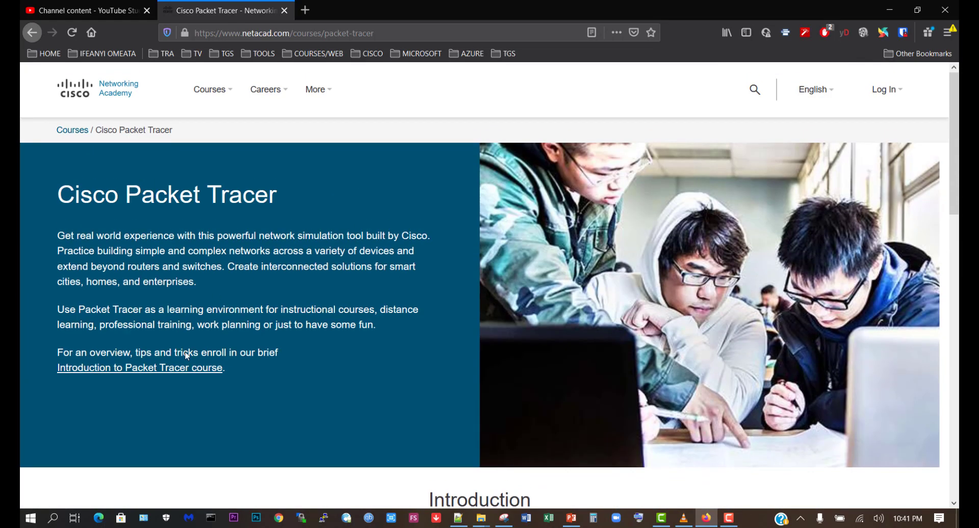
left_click(149, 371)
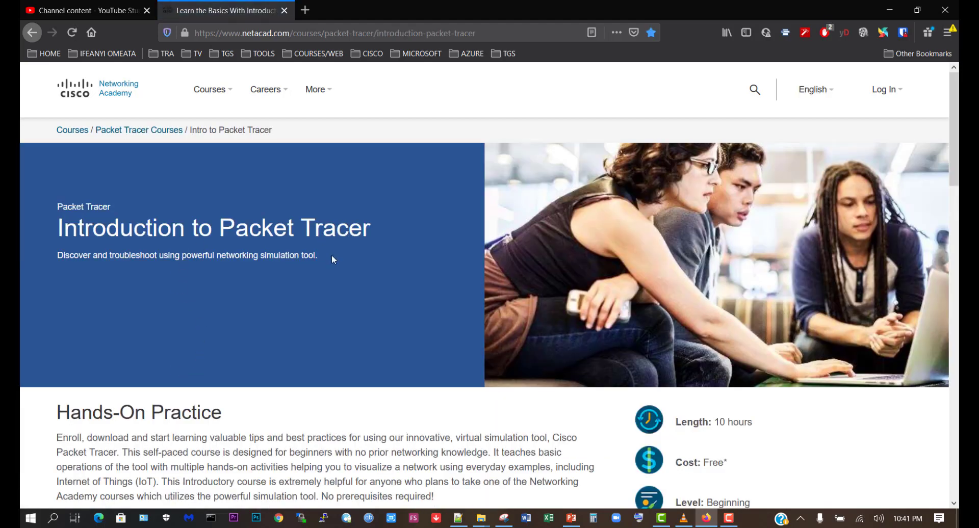
scroll(429, 269, "down", 6)
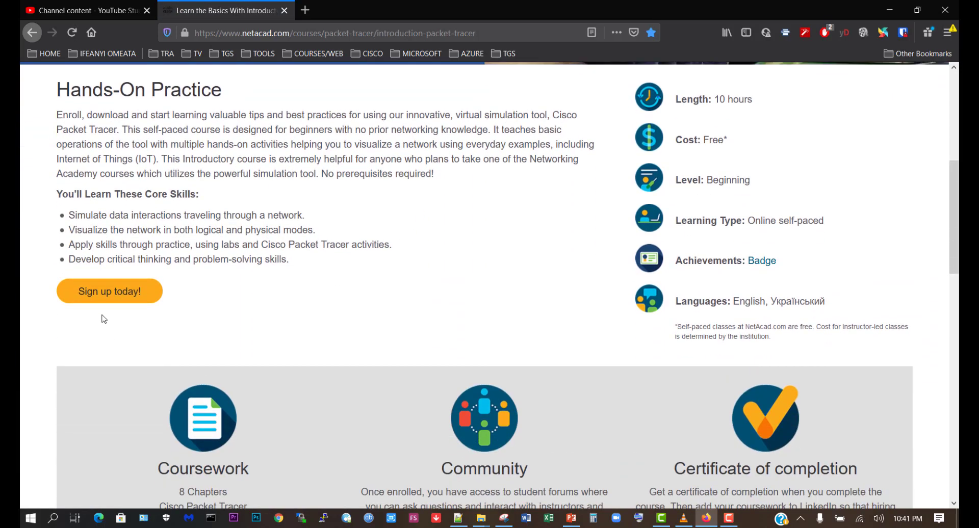
mouse_move(130, 295)
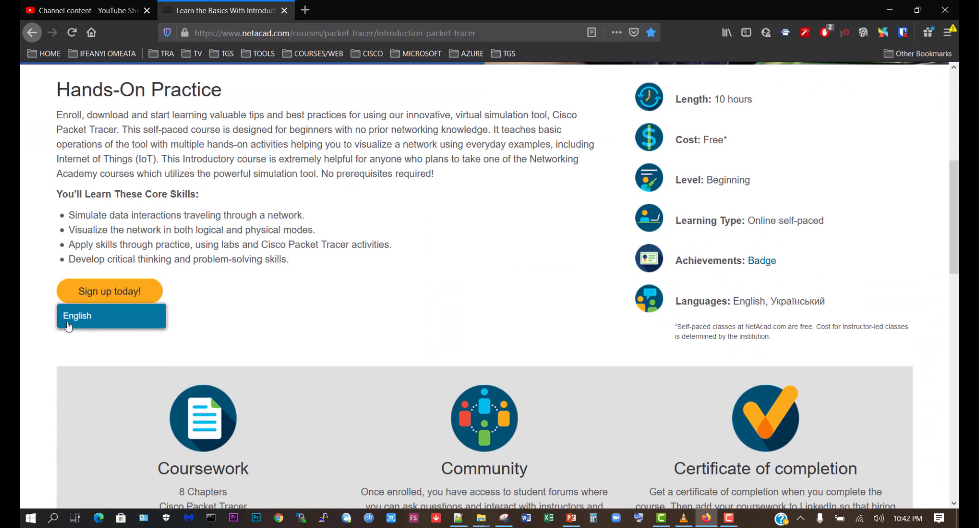
left_click(89, 320)
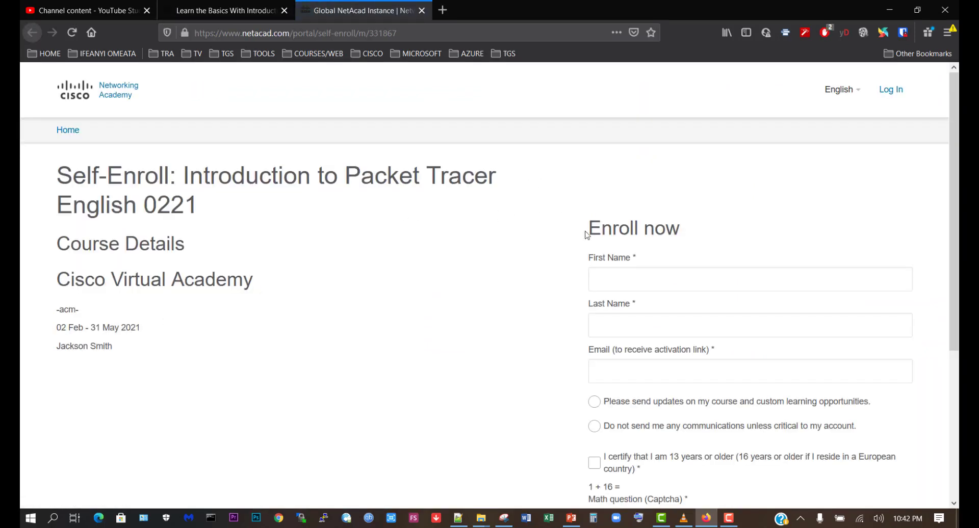
Review the required fields of the Introduction to Packet Tracer self-enroll form
scroll(591, 291, "down", 3)
scroll(587, 281, "up", 3)
scroll(566, 242, "down", 3)
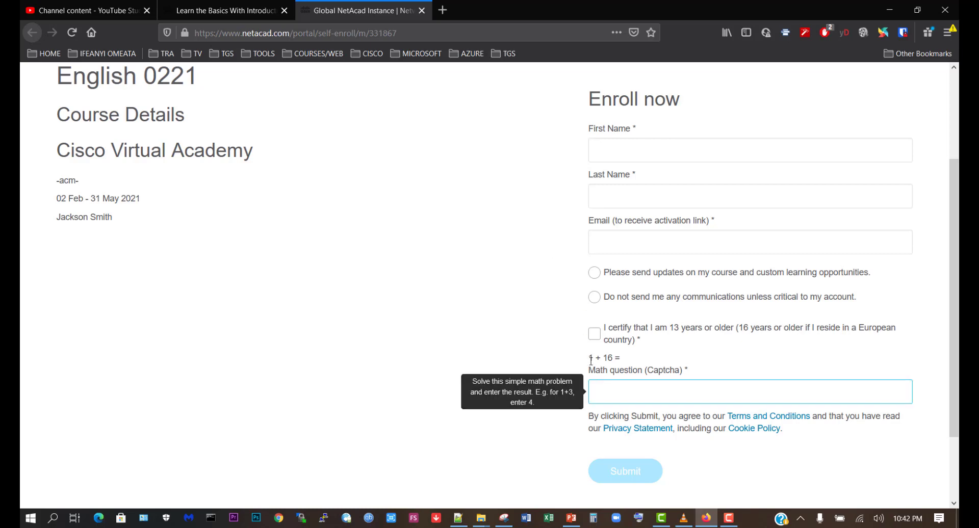
scroll(565, 285, "up", 3)
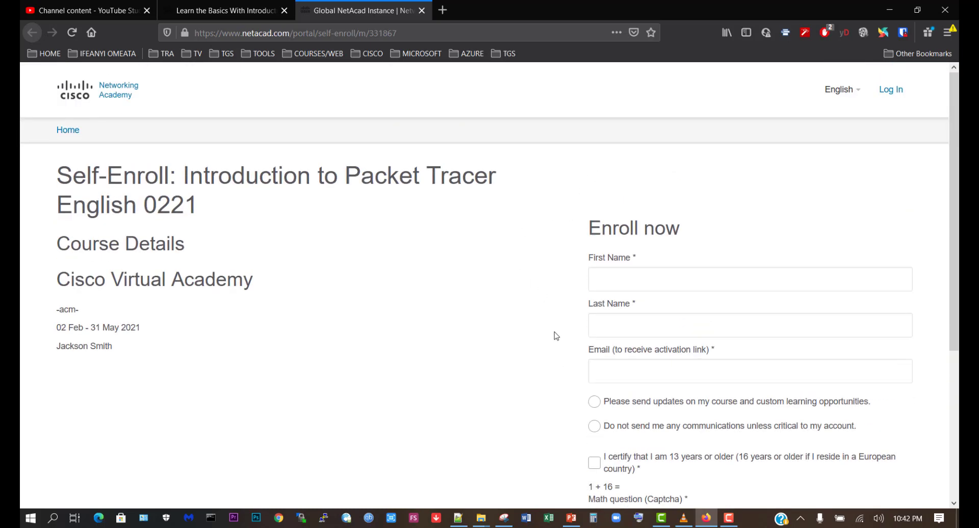
scroll(555, 331, "down", 4)
scroll(555, 334, "up", 4)
Log in to Networking Academy with the existing Cisco account
mouse_move(861, 116)
left_click(896, 93)
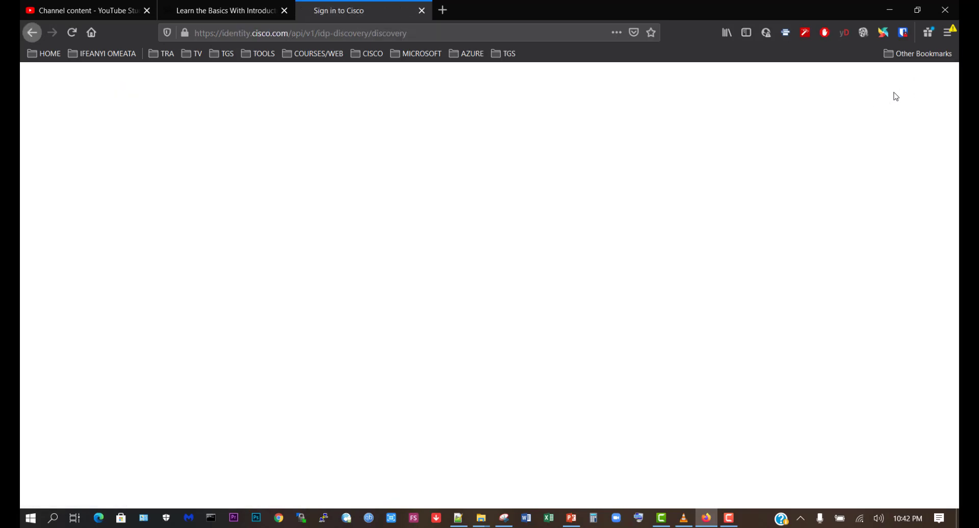
left_click(471, 334)
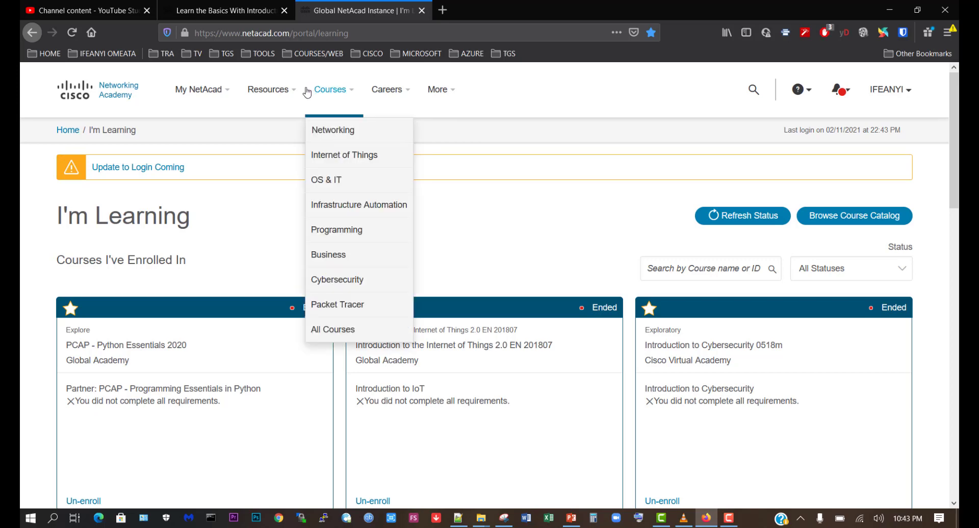
Download the 64-bit Windows Desktop Version 8.0 of Packet Tracer from the Networking Academy resources and save the installer file
mouse_move(280, 96)
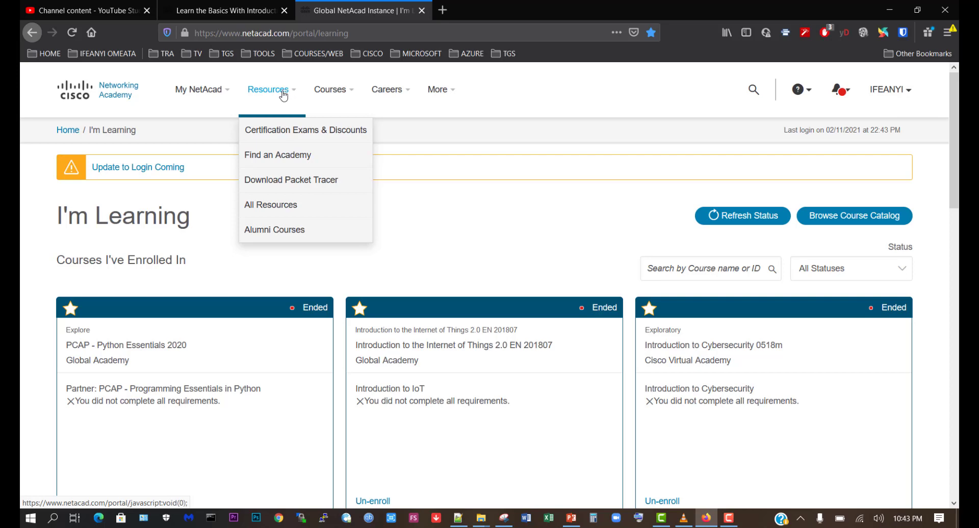
left_click(338, 189)
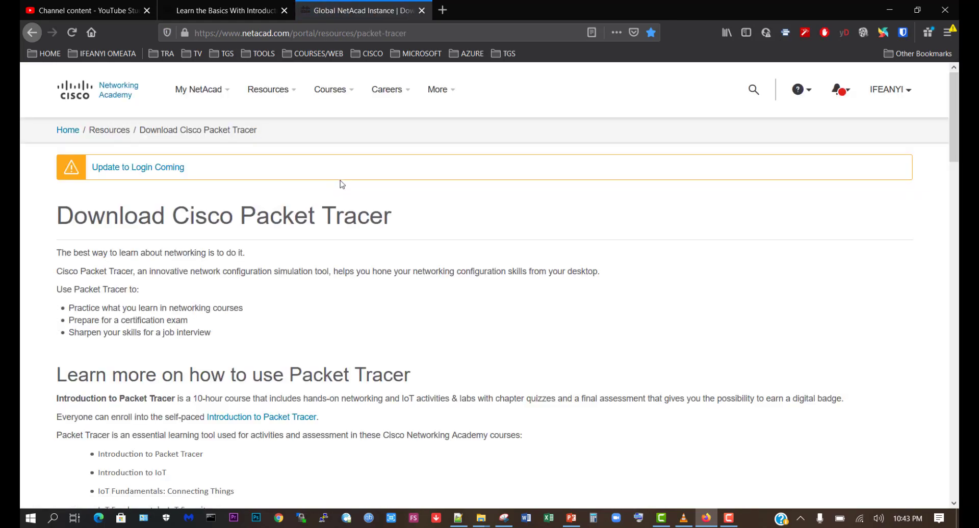
scroll(342, 185, "down", 10)
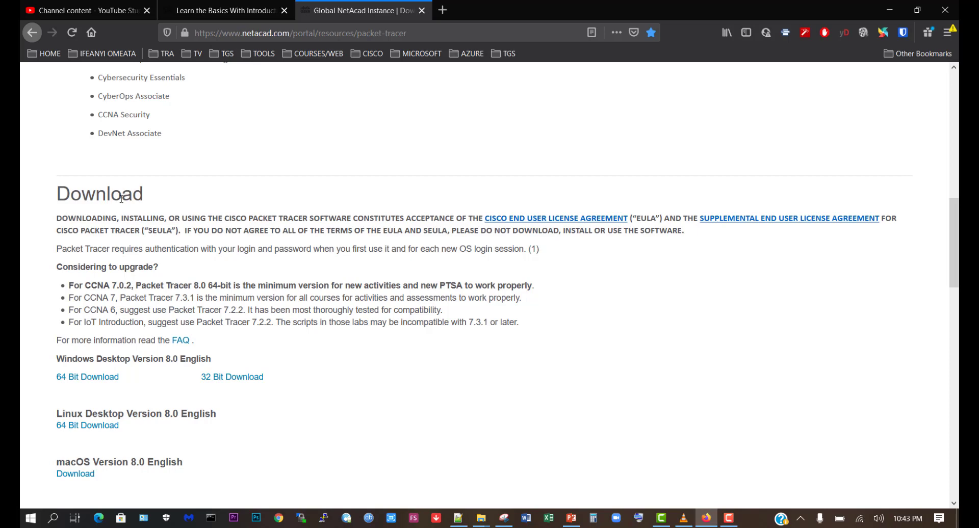
scroll(122, 198, "down", 1)
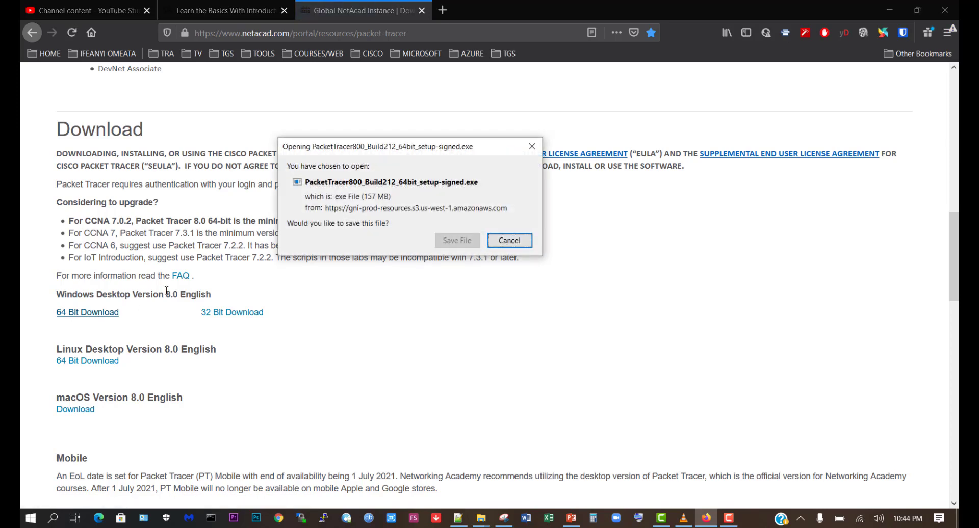
left_click(457, 240)
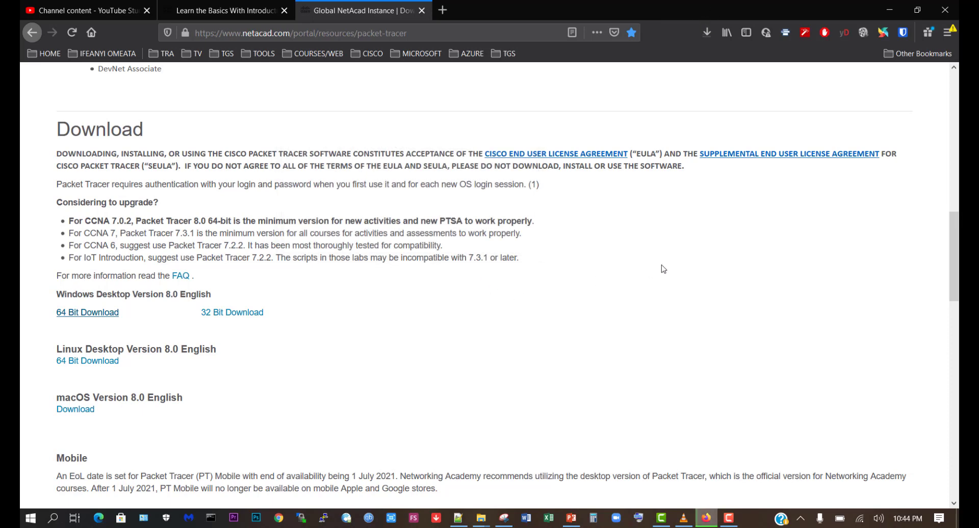
Show the downloaded PacketTracer800_Build212_64bit_setup-signed file in its folder and launch the installer
left_click(712, 33)
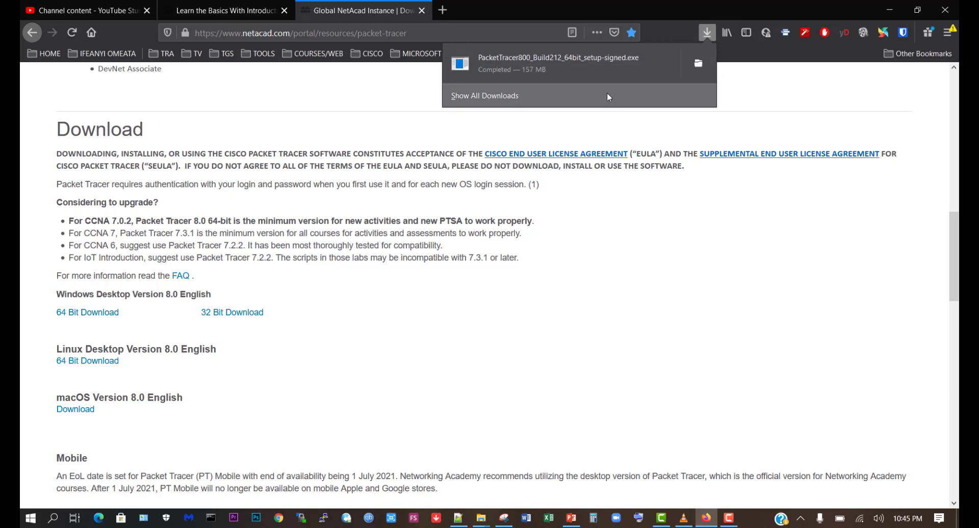
left_click(698, 64)
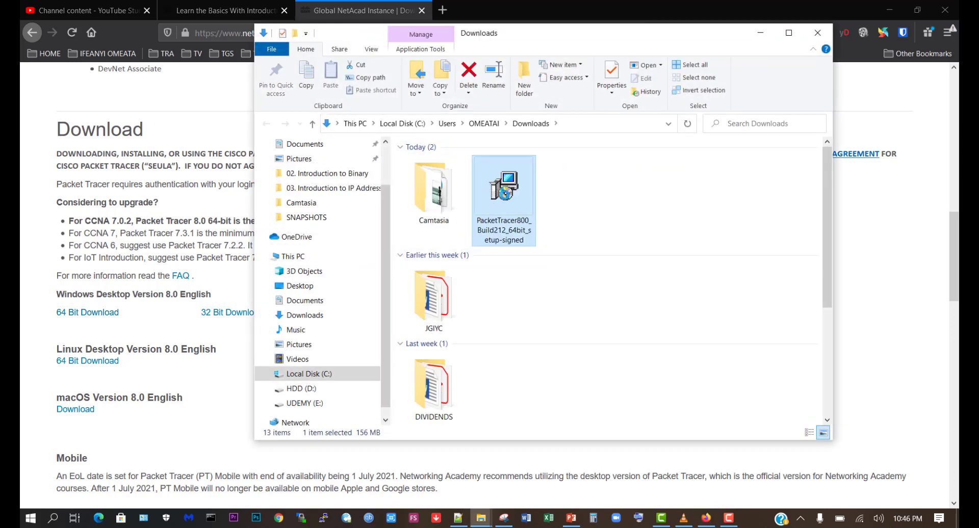
right_click(502, 197)
left_click(527, 200)
right_click(510, 200)
left_click(316, 136)
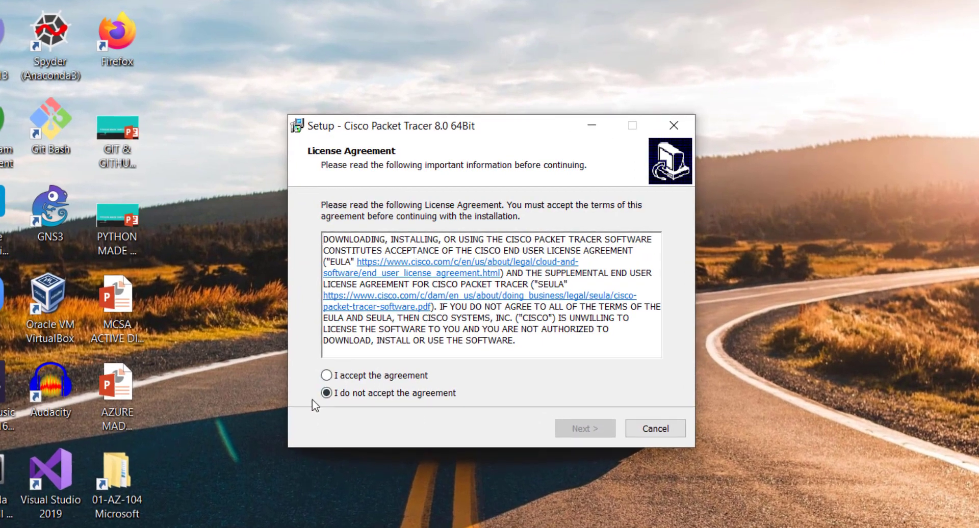
Accept the license agreement and keep the default installation folder C:\Program Files\Cisco Packet Tracer 8.0 and Start Menu folder Cisco Packet Tracer
left_click(342, 377)
left_click(586, 428)
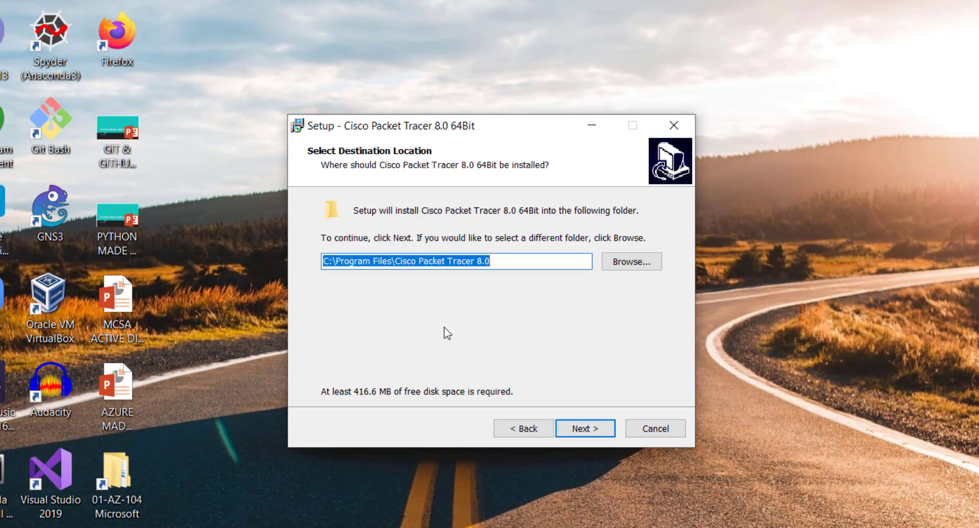
left_click(595, 430)
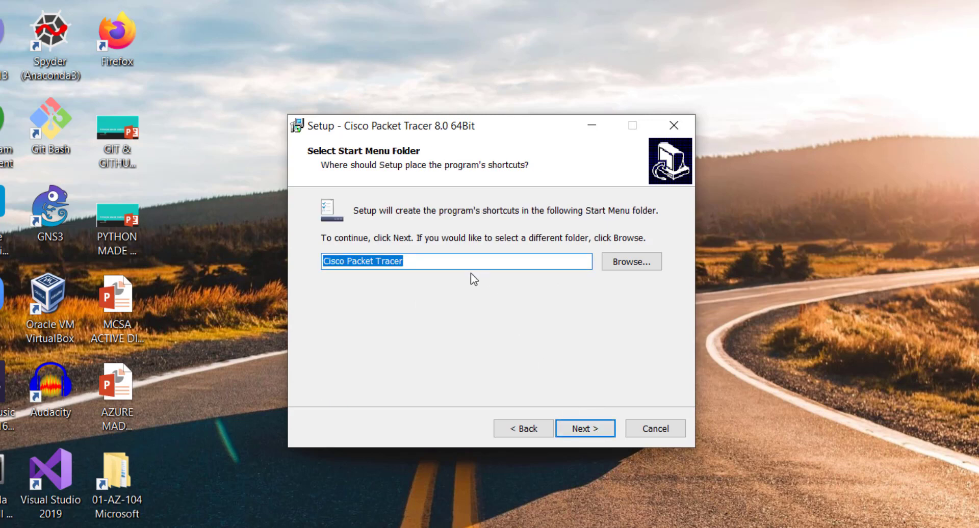
left_click(577, 429)
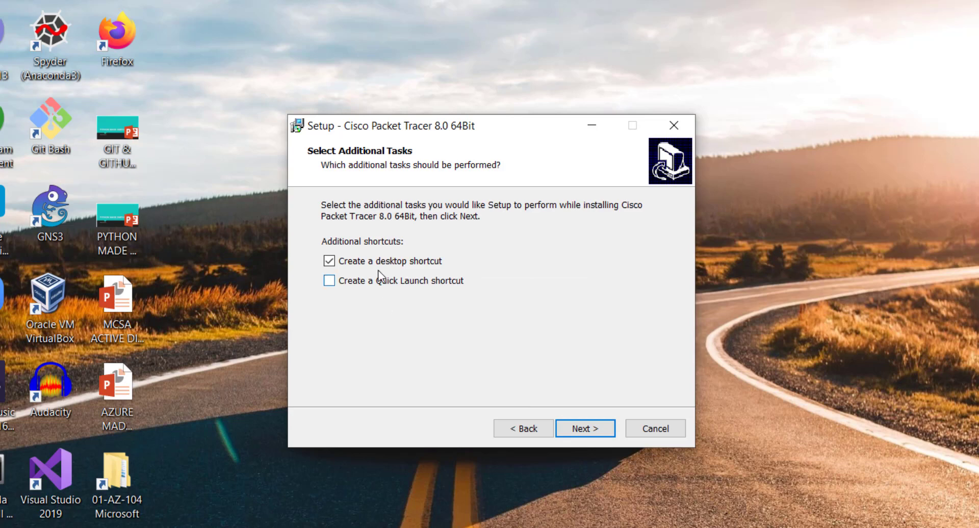
Install Packet Tracer with desktop and Quick Launch shortcuts, and finish the setup with the program set to launch
left_click(329, 281)
left_click(598, 433)
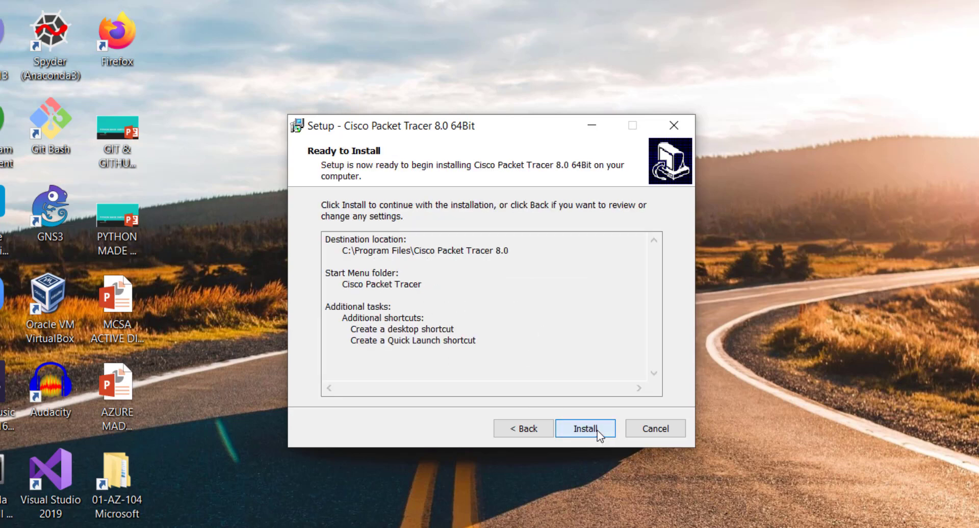
left_click(586, 429)
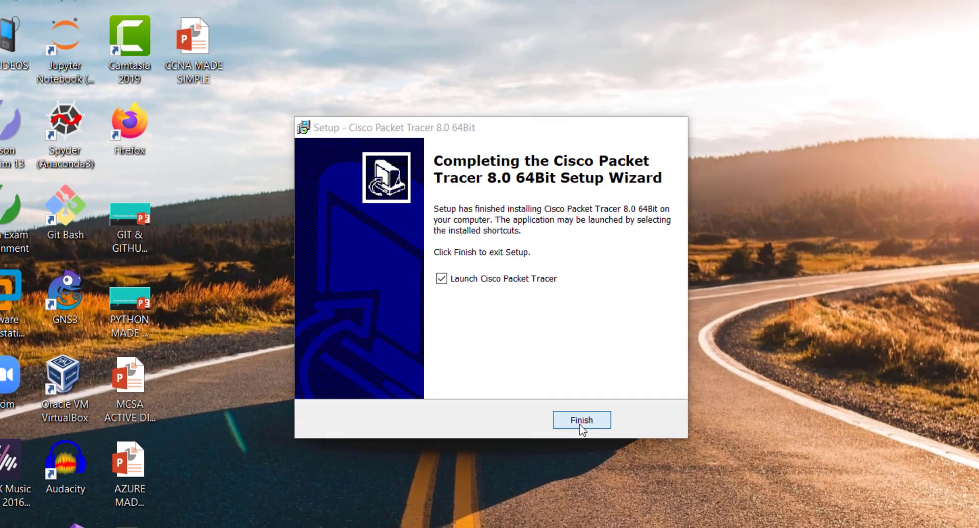
left_click(584, 429)
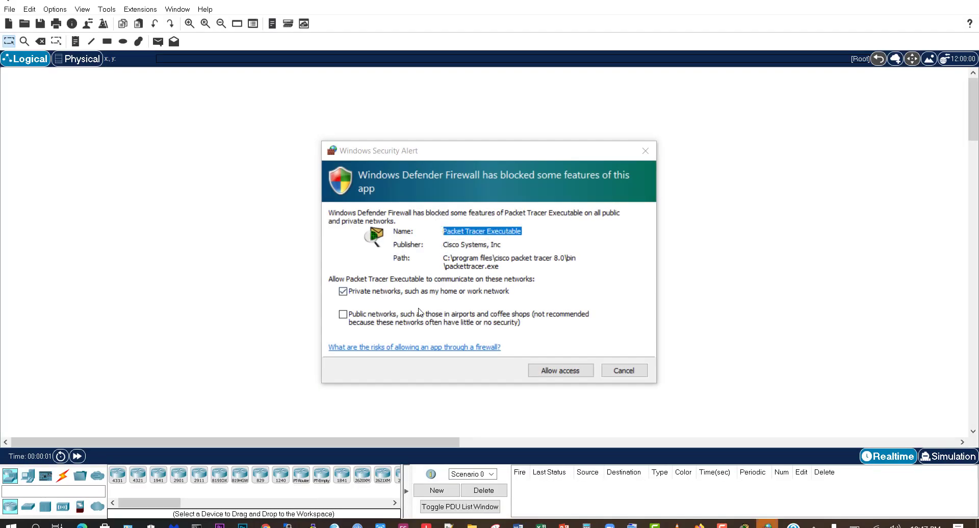
Allow Packet Tracer through the Windows Defender Firewall on both private and public networks
left_click(391, 315)
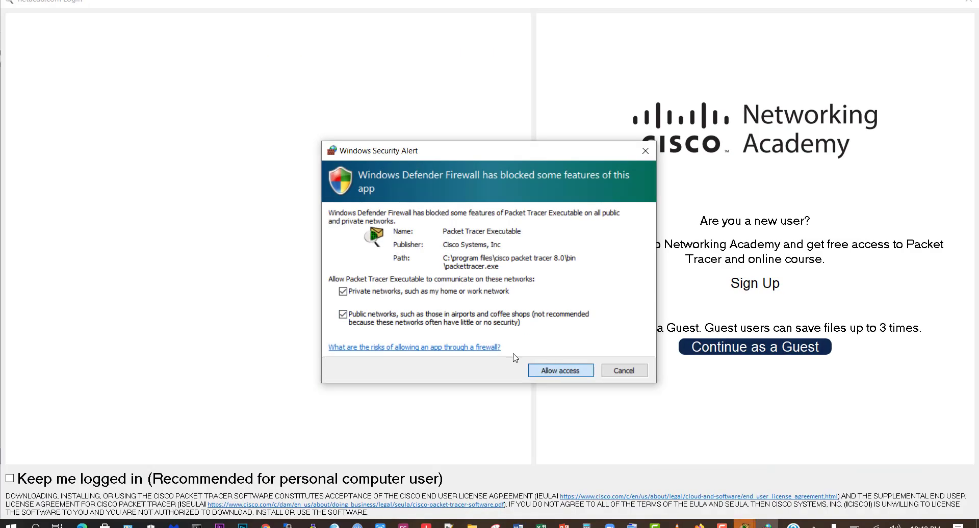
left_click(561, 370)
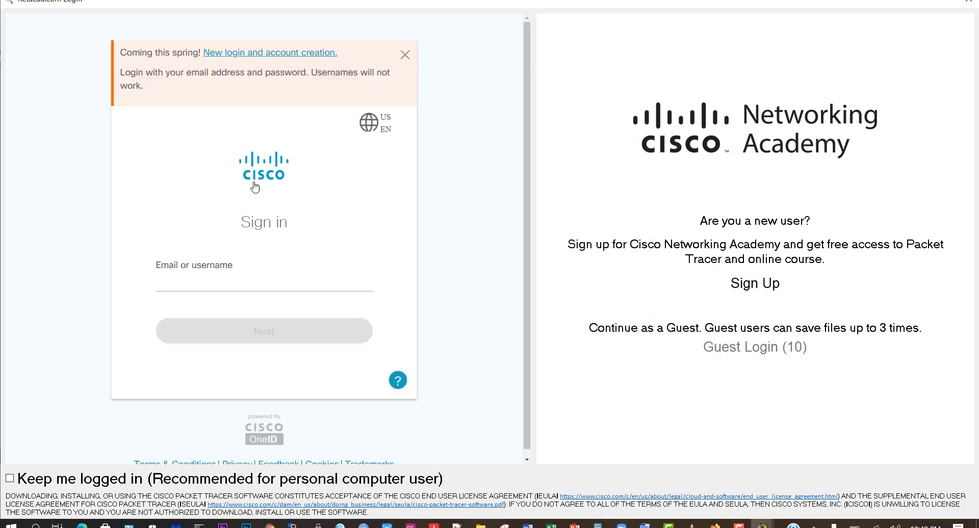
Enable staying logged in and sign in to Packet Tracer with the Networking Academy account
left_click(216, 286)
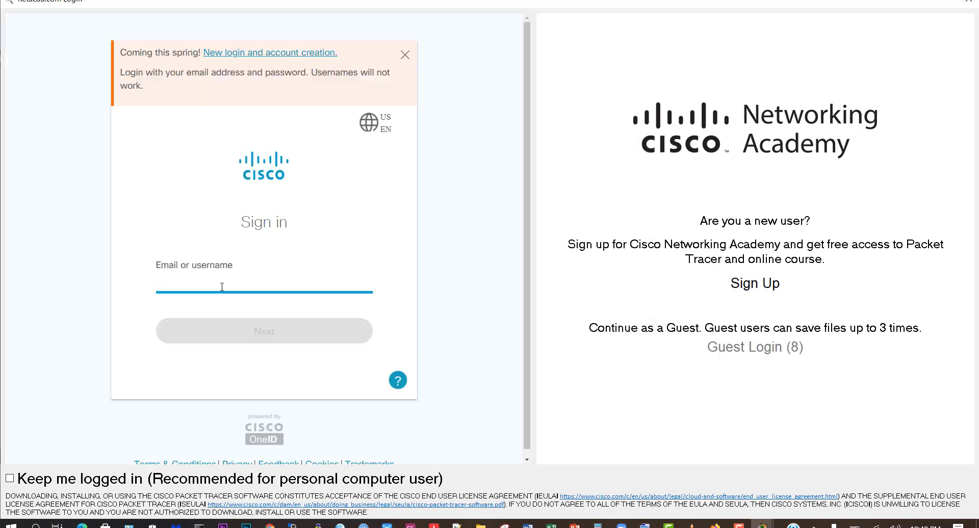
left_click(10, 478)
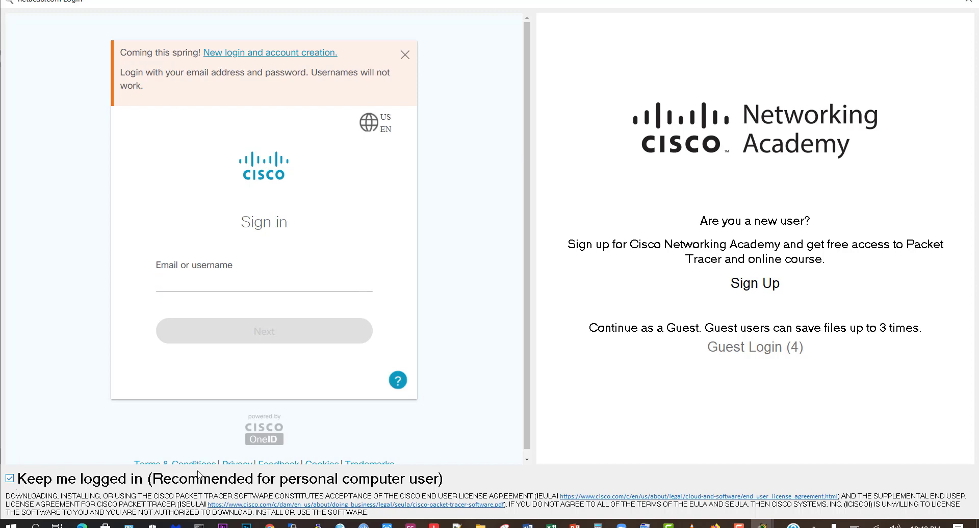
left_click(213, 282)
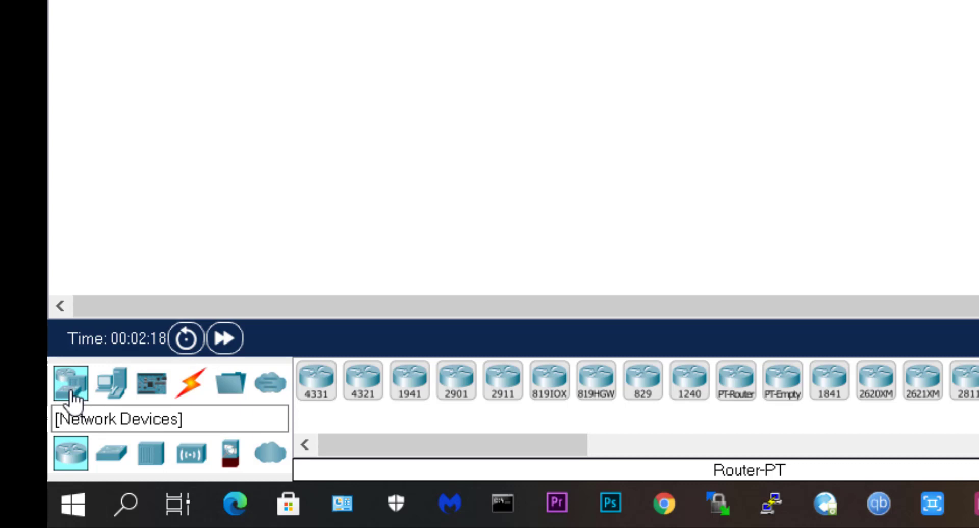
Browse the available network devices in the switches, hubs, wireless, security, and cloud and modem categories
left_click(105, 459)
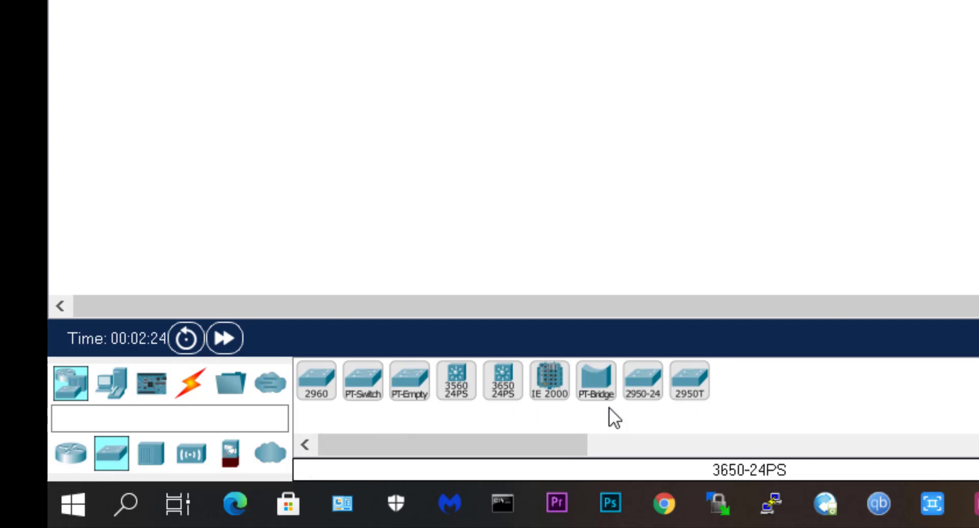
left_click(145, 458)
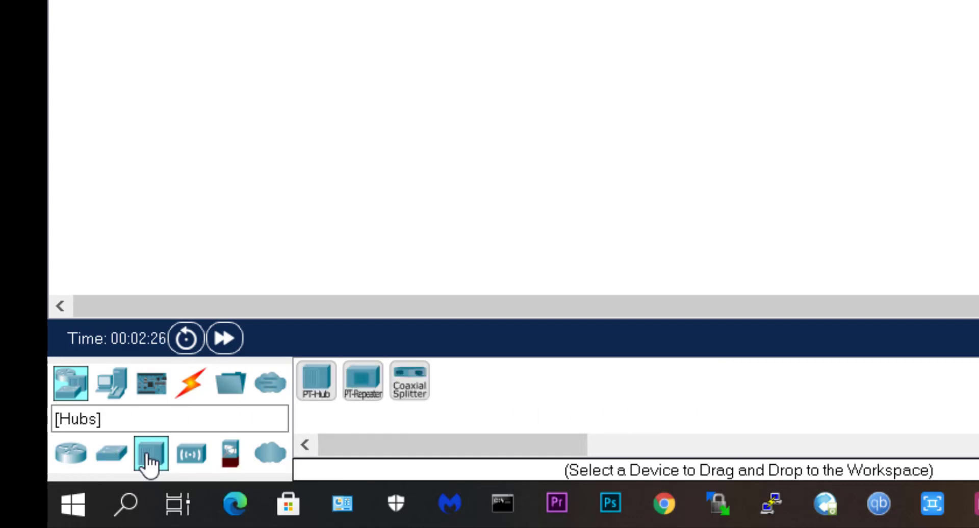
left_click(203, 458)
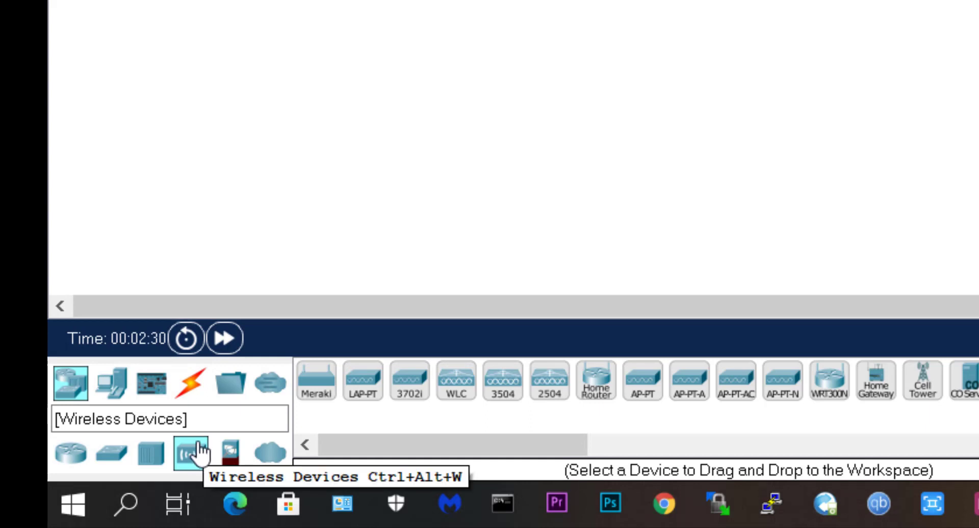
left_click(229, 454)
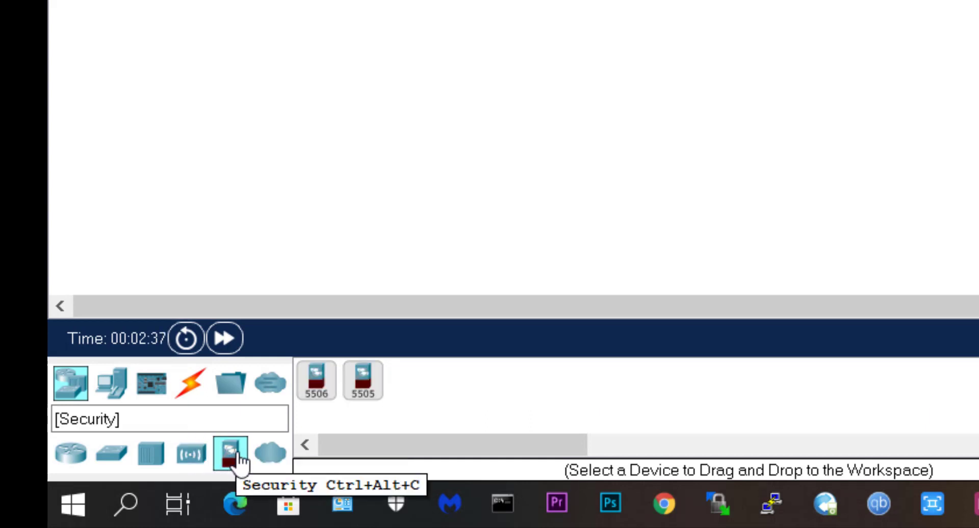
left_click(262, 455)
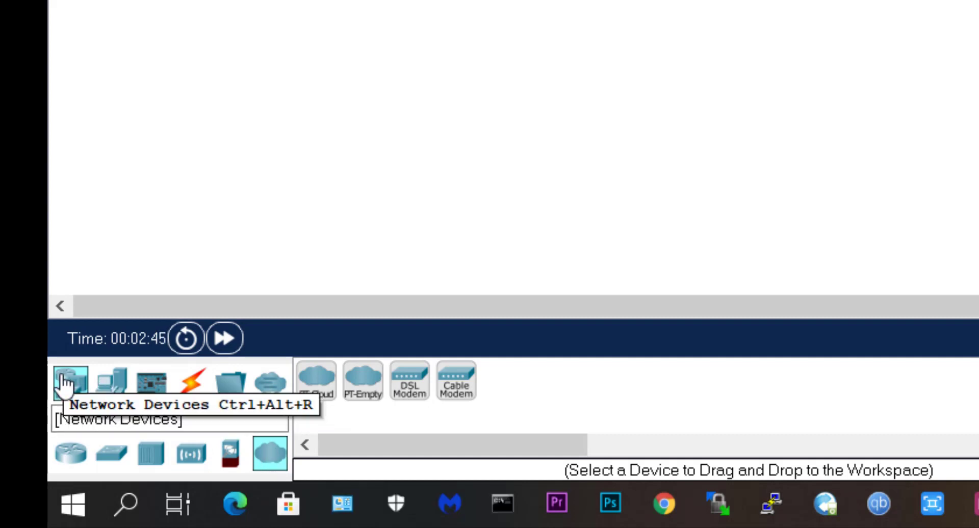
Browse the available end devices, home devices, component boards and connection cable types
left_click(108, 393)
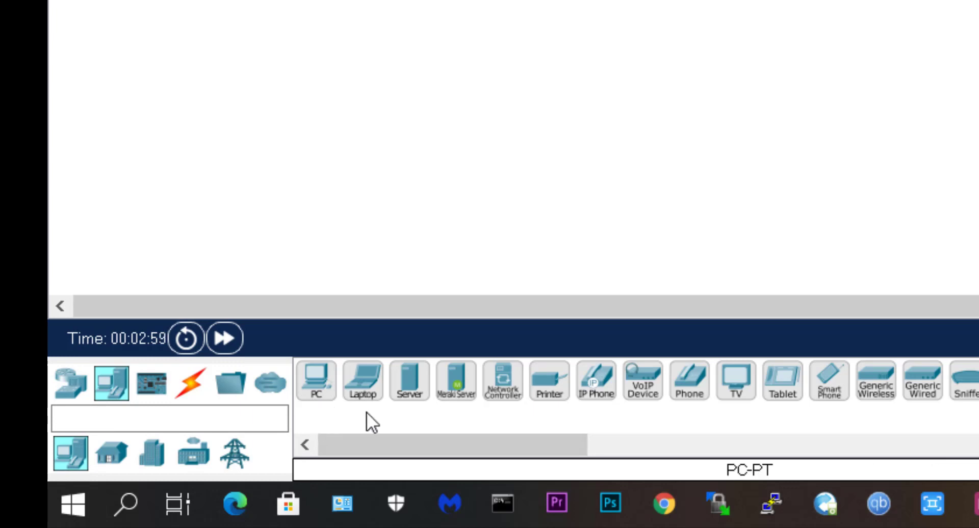
left_click(114, 454)
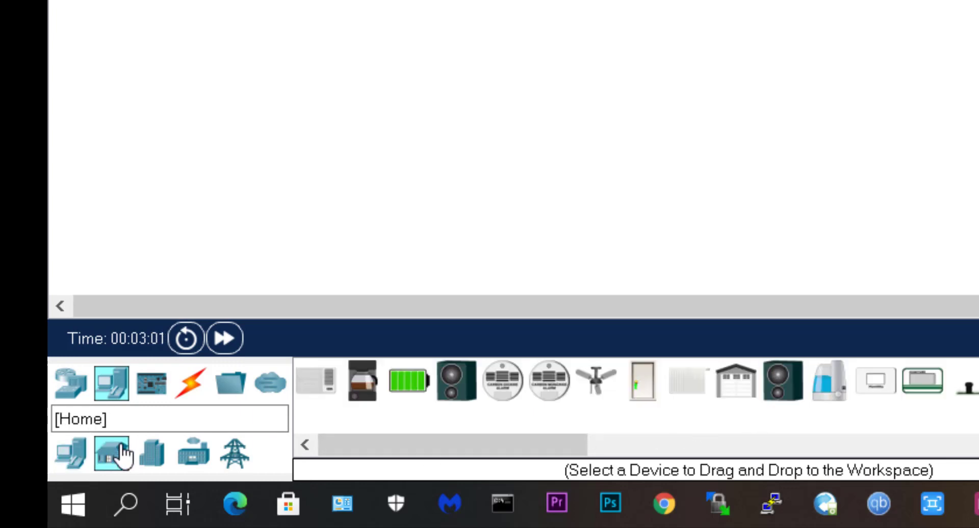
left_click(153, 390)
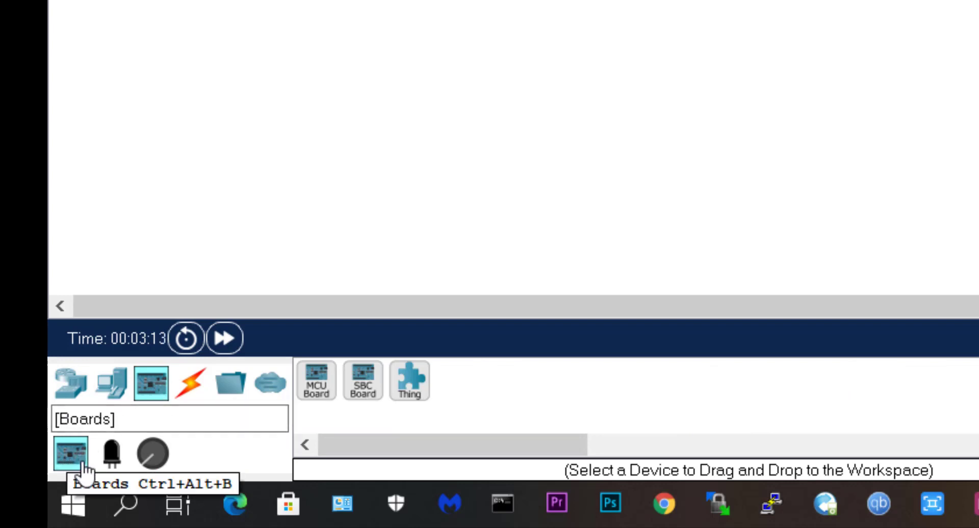
left_click(192, 394)
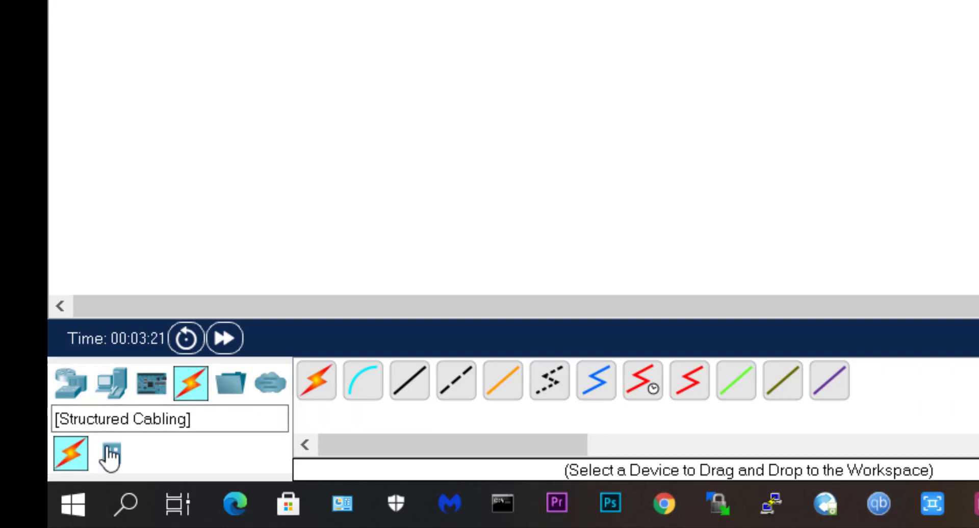
Place a 2901 router and a 2911 router side by side in the upper part of the workspace
left_click(70, 381)
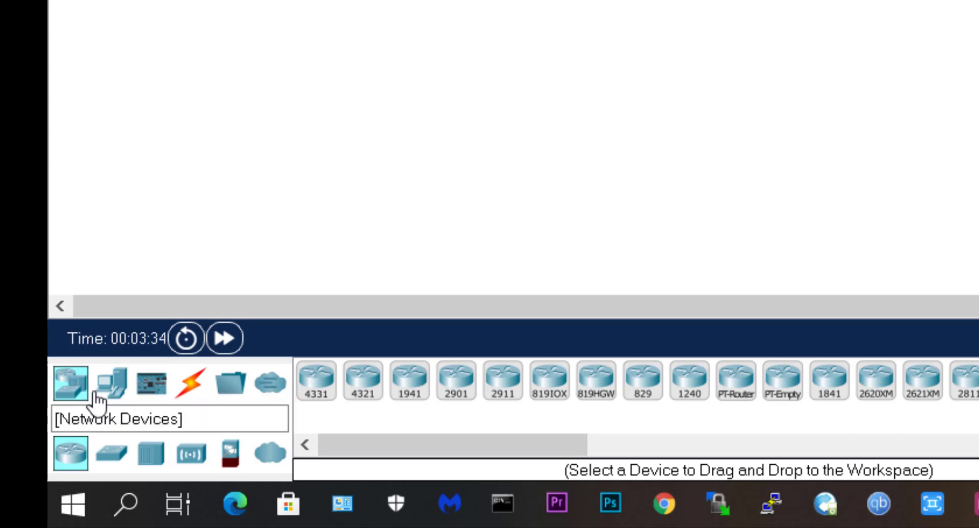
left_click(105, 455)
left_click(72, 455)
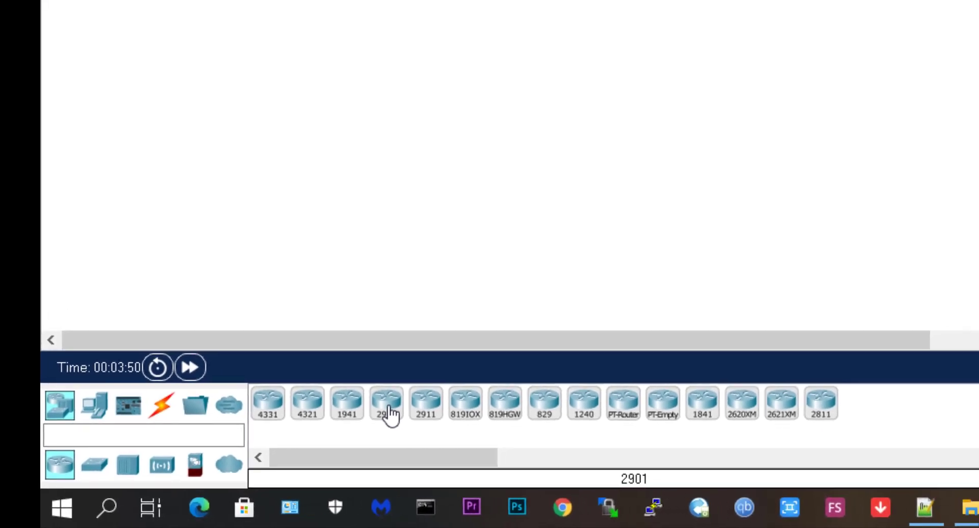
left_click_drag(388, 408, 385, 119)
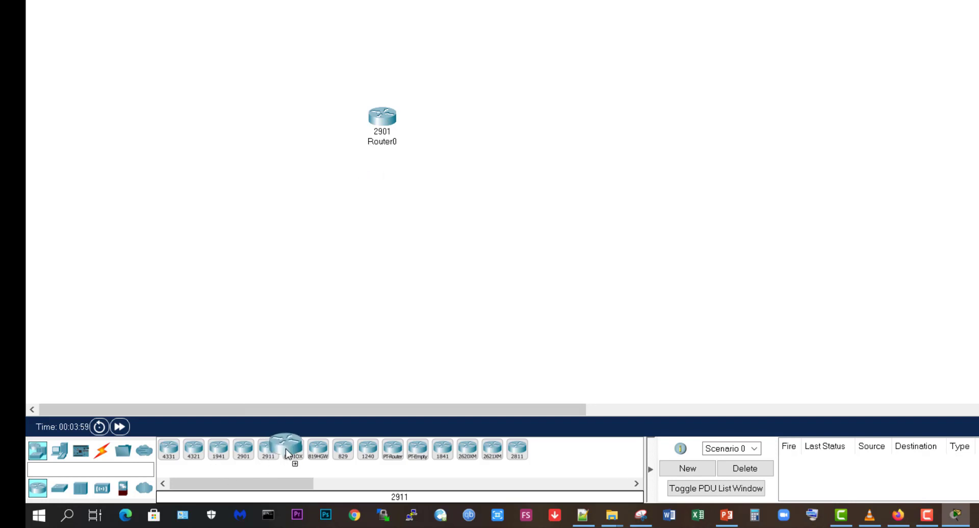
left_click_drag(285, 449, 500, 128)
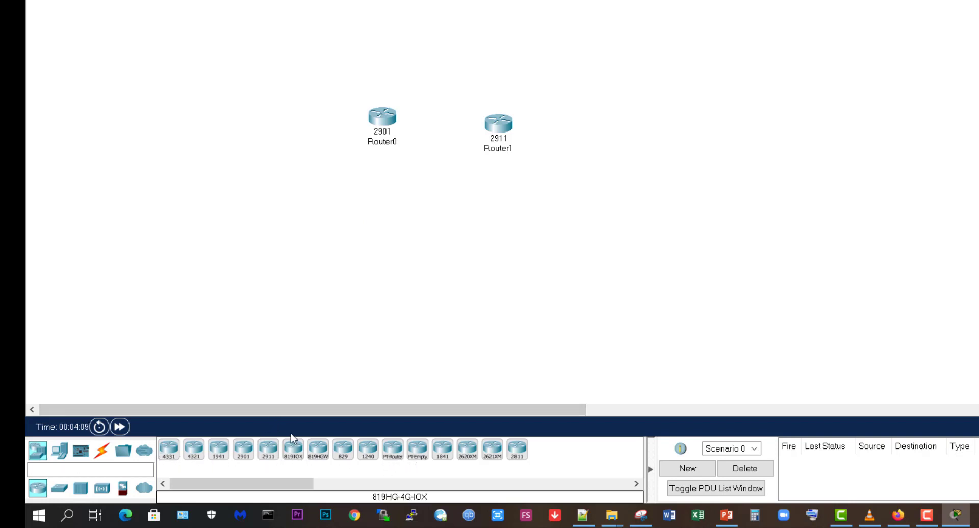
Place two 2960 switches side by side below the routers
left_click(61, 488)
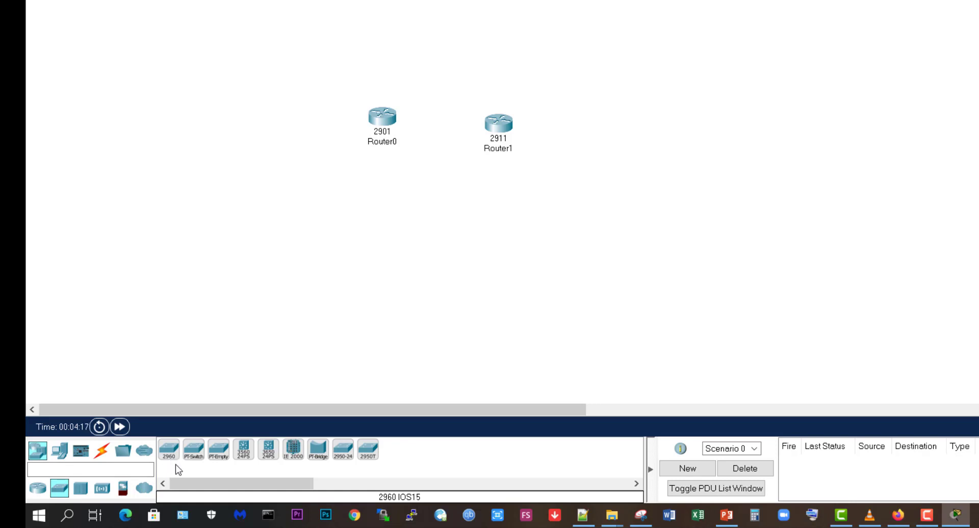
left_click_drag(173, 457, 413, 216)
left_click_drag(173, 443, 520, 227)
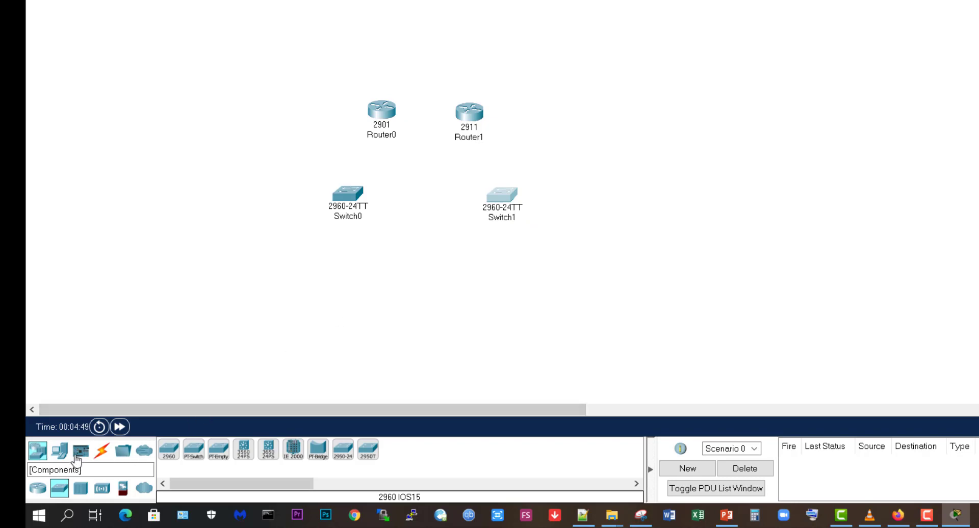
Place a PC below the first switch and a laptop below the second switch
left_click(60, 451)
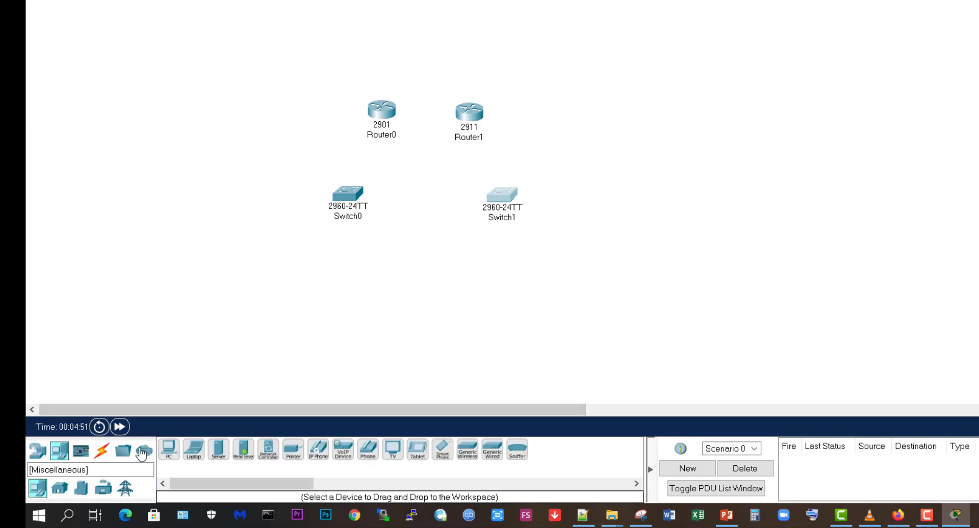
left_click_drag(174, 456, 342, 280)
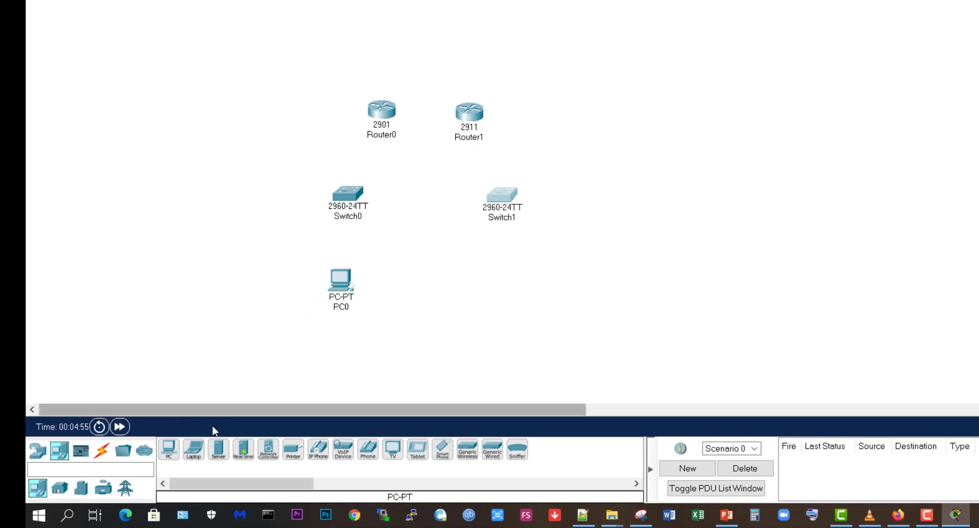
left_click_drag(194, 451, 494, 290)
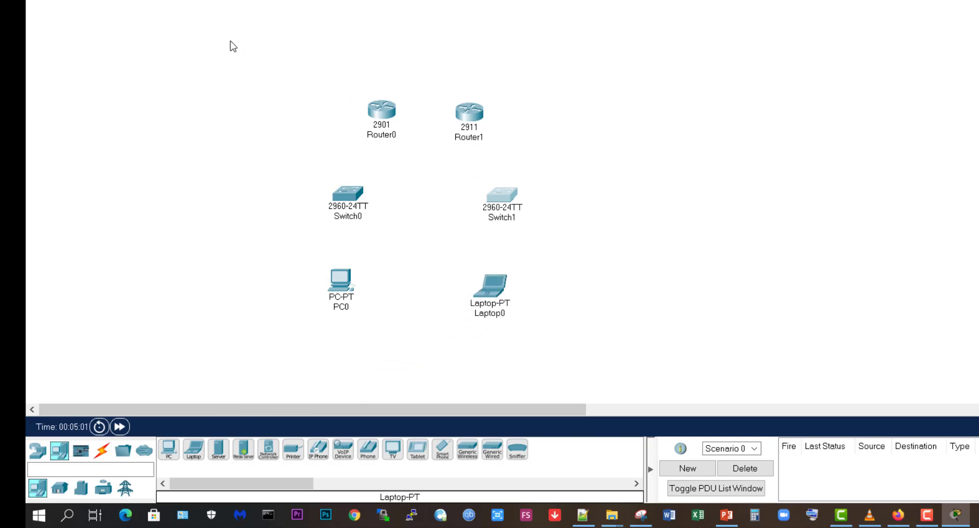
Space the two routers slightly further apart, and rename the 2901 as R1 and the 2911 as R2
left_click_drag(381, 110, 371, 112)
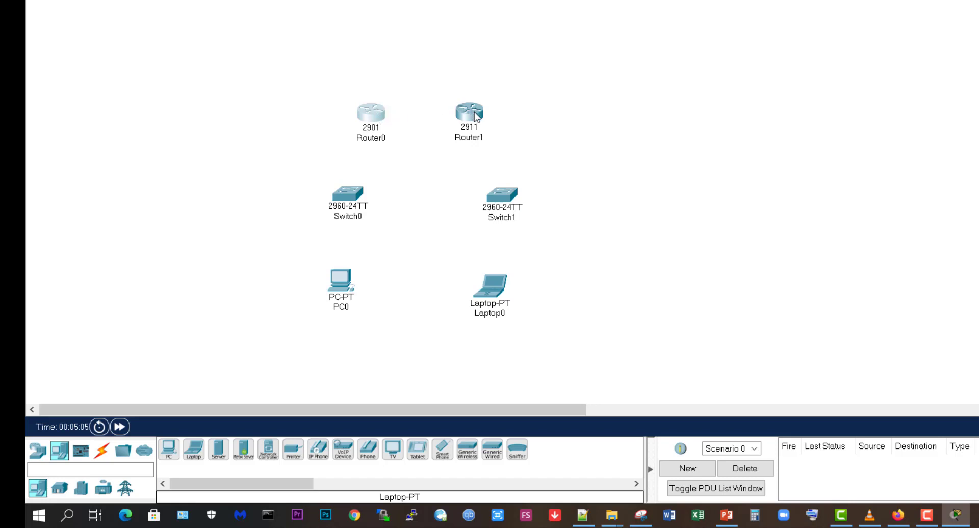
left_click_drag(474, 115, 480, 117)
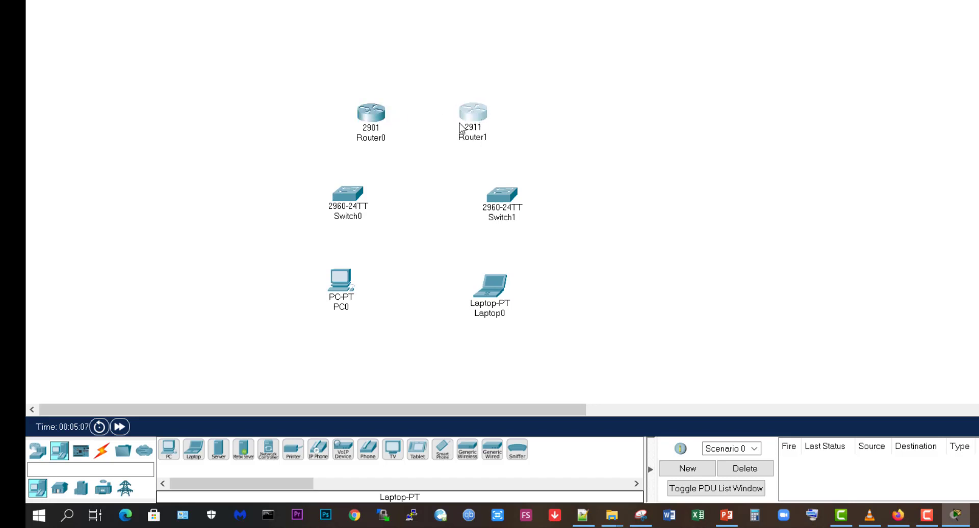
left_click(380, 137)
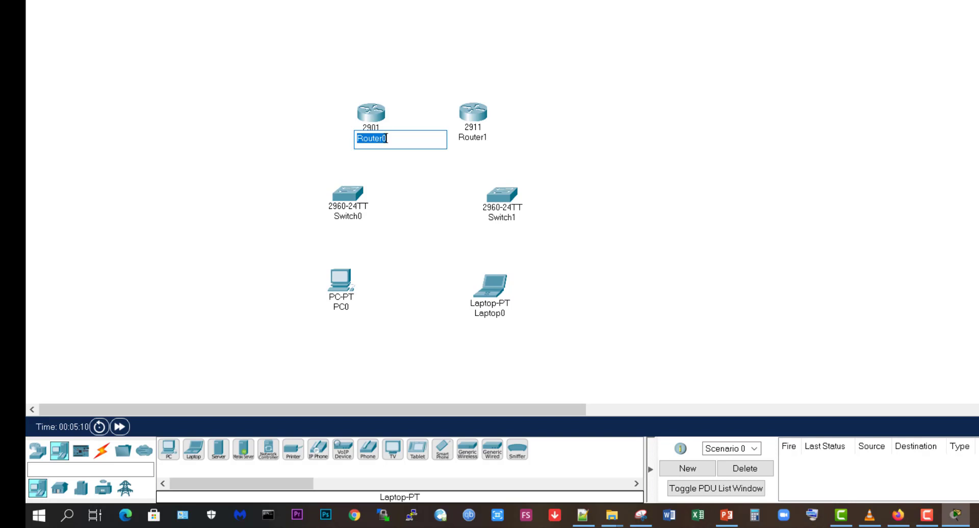
type("R1")
key("Return")
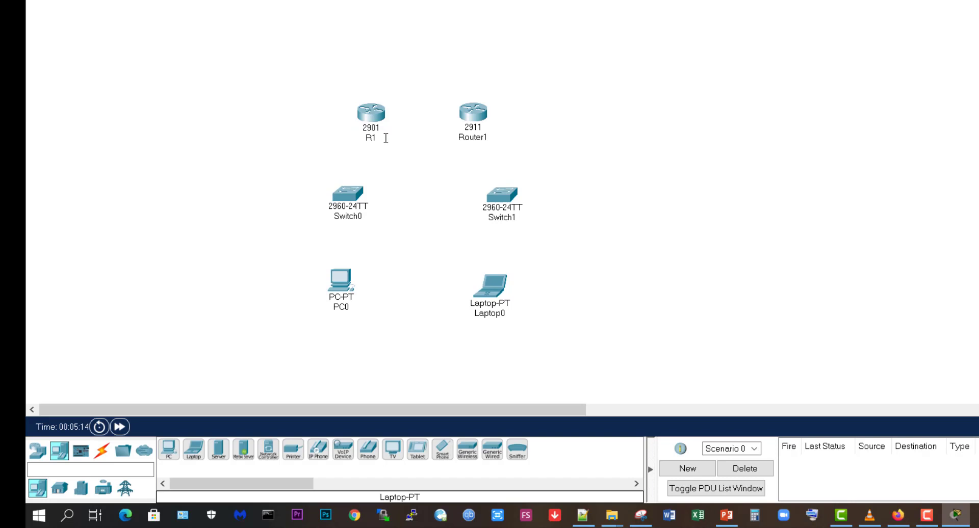
left_click(477, 138)
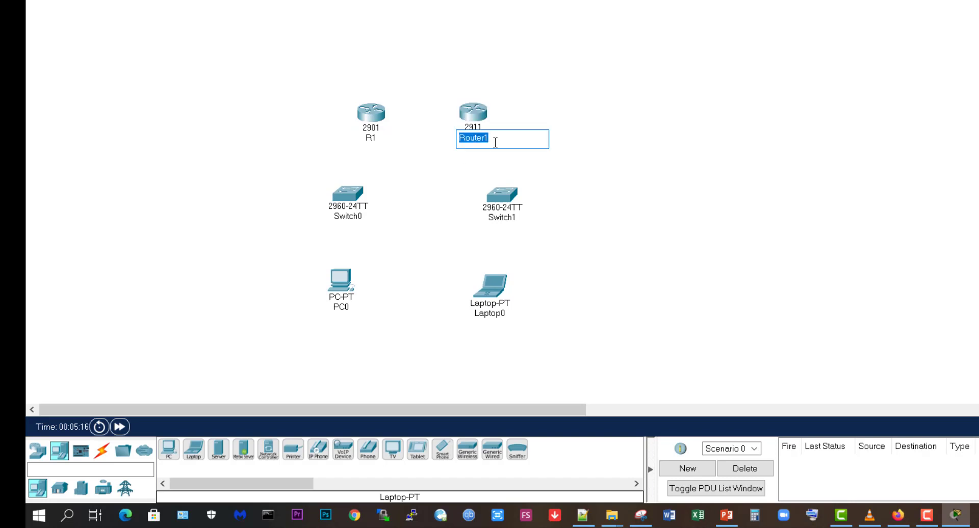
type("R2")
key("Return")
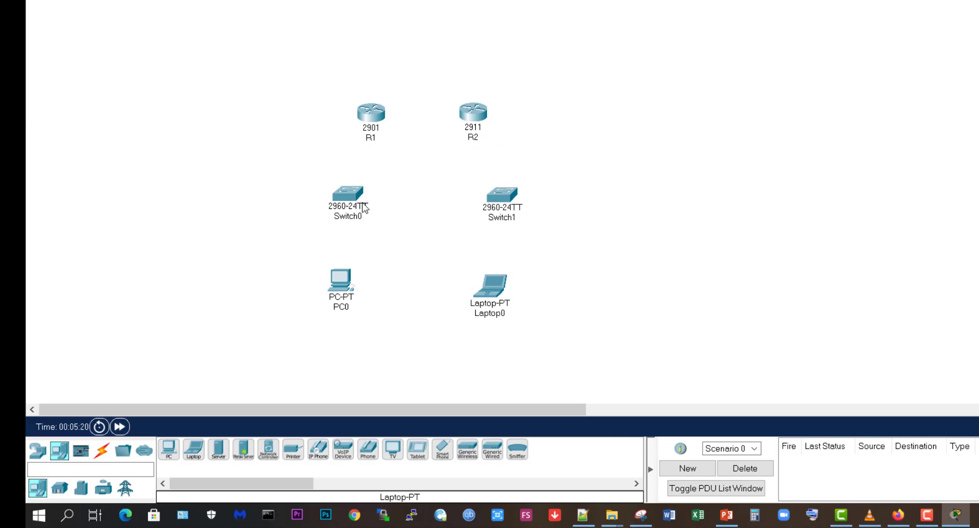
Rename the switch above the PC as SW1 and the switch above the laptop as SW2
left_click(356, 218)
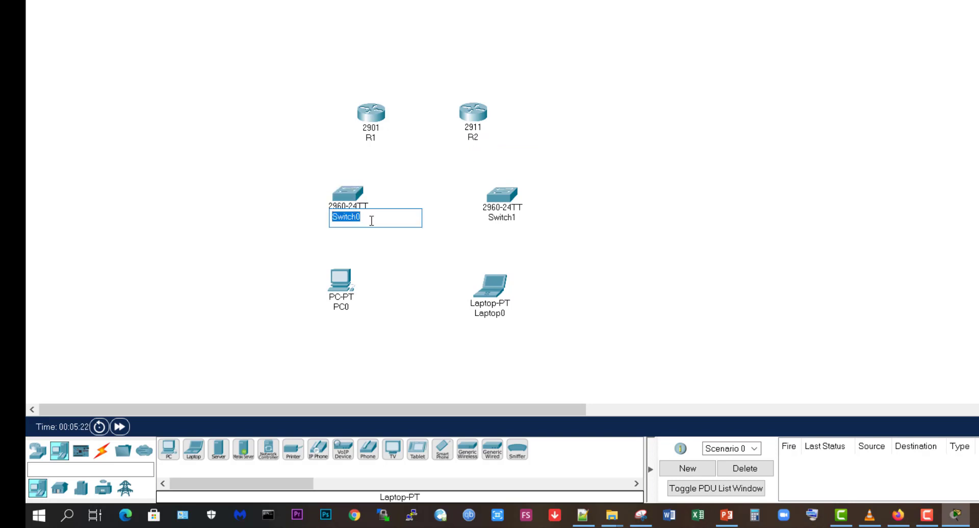
type("SW1")
left_click(512, 219)
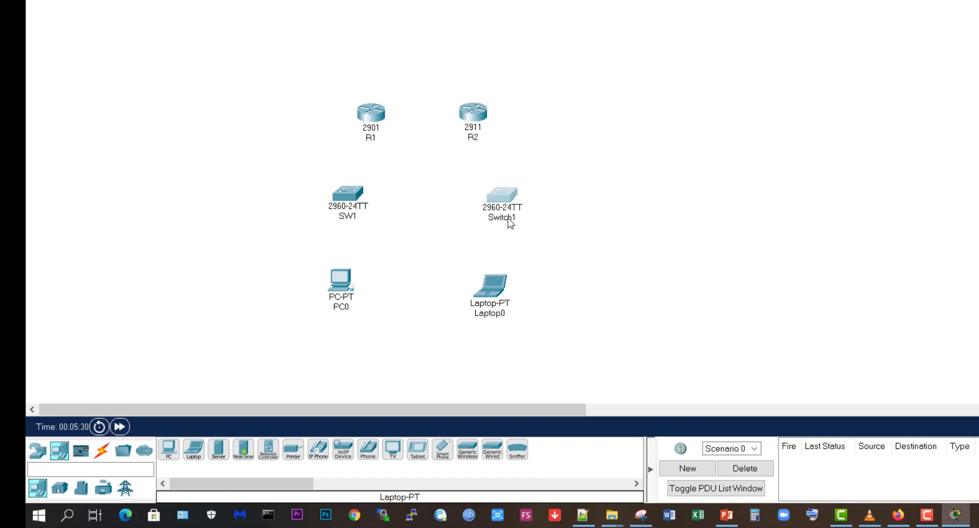
type("SW2")
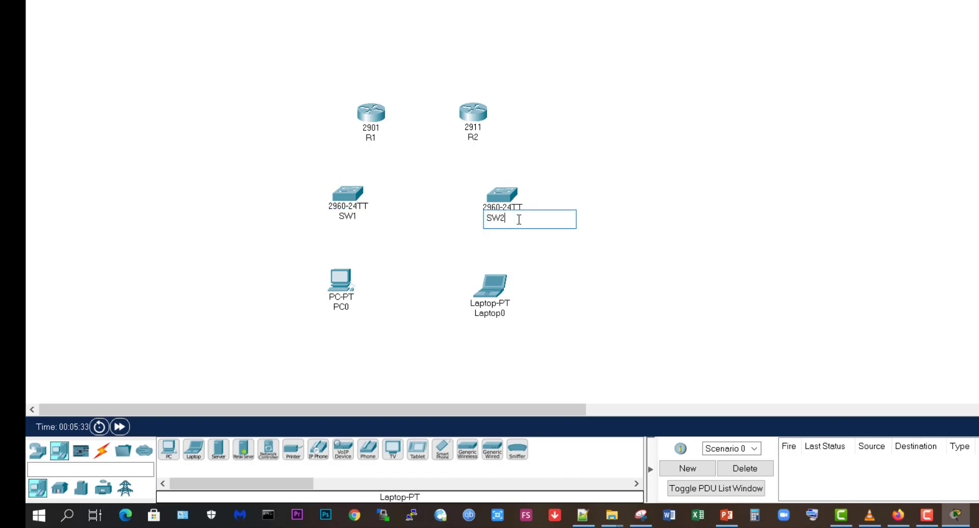
key("Return")
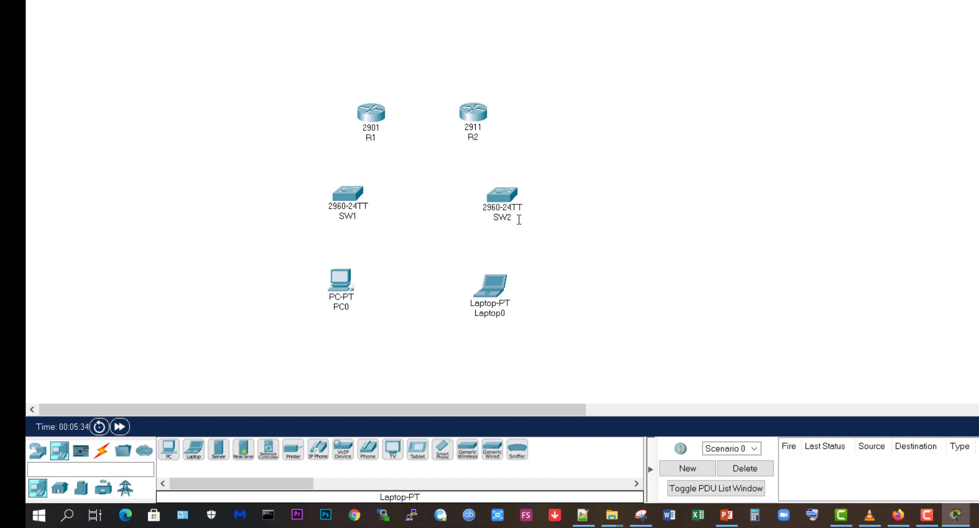
Rename the PC as PC1 and the laptop as LAP1
left_click(344, 308)
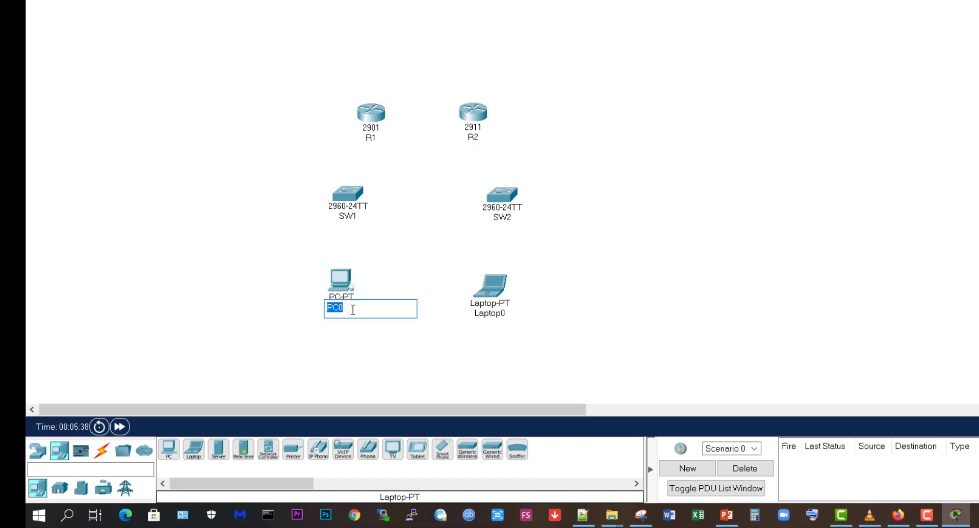
type("PC")
left_click(491, 315)
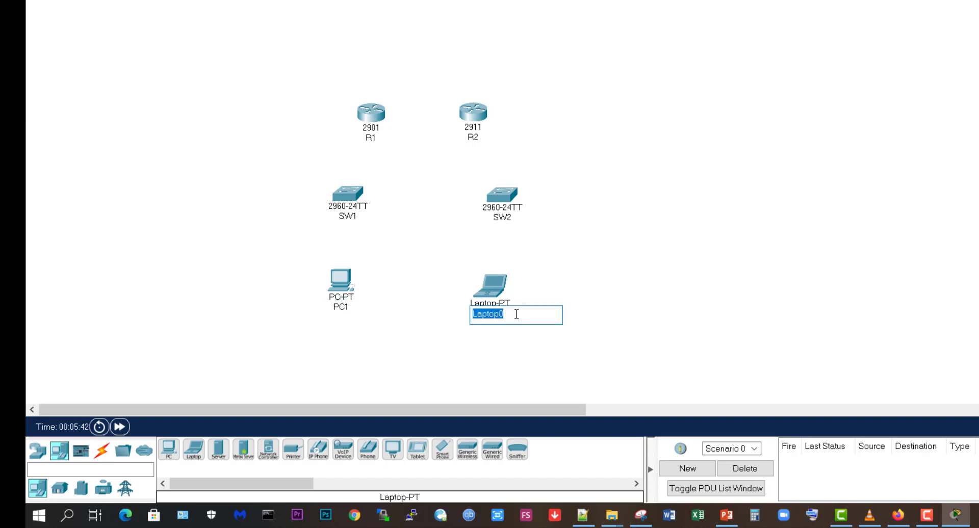
type("LAP1")
key("Return")
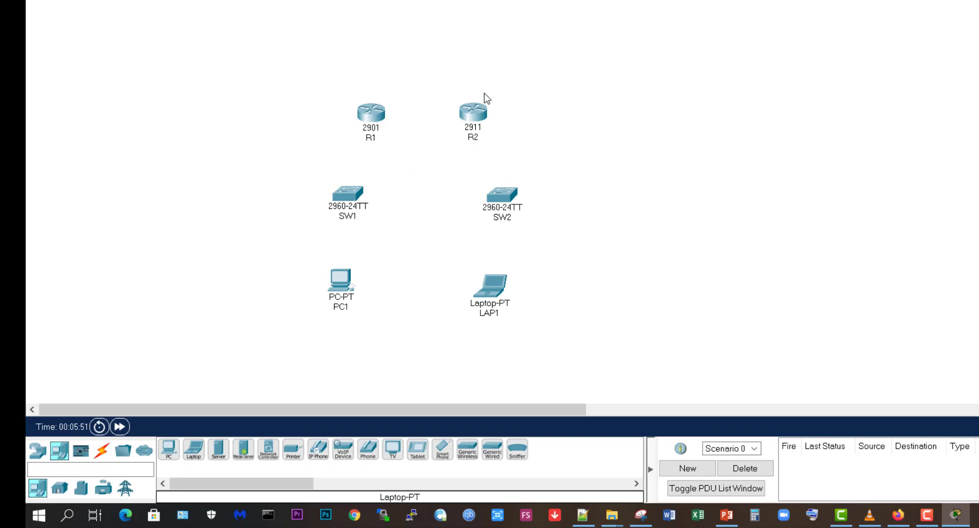
Connect R1's GigabitEthernet0/0 port to R2's GigabitEthernet0/0 port with a Copper Cross-Over cable
left_click(102, 453)
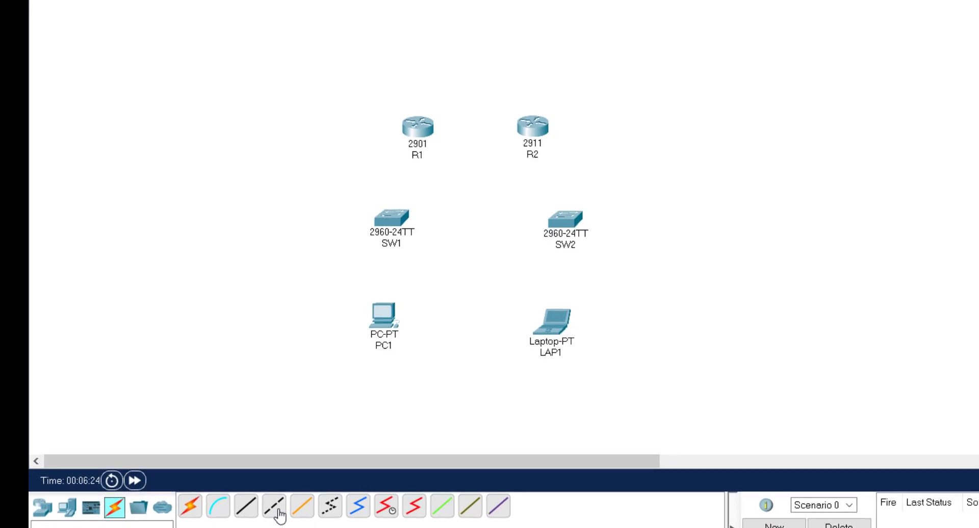
left_click_drag(279, 513, 290, 492)
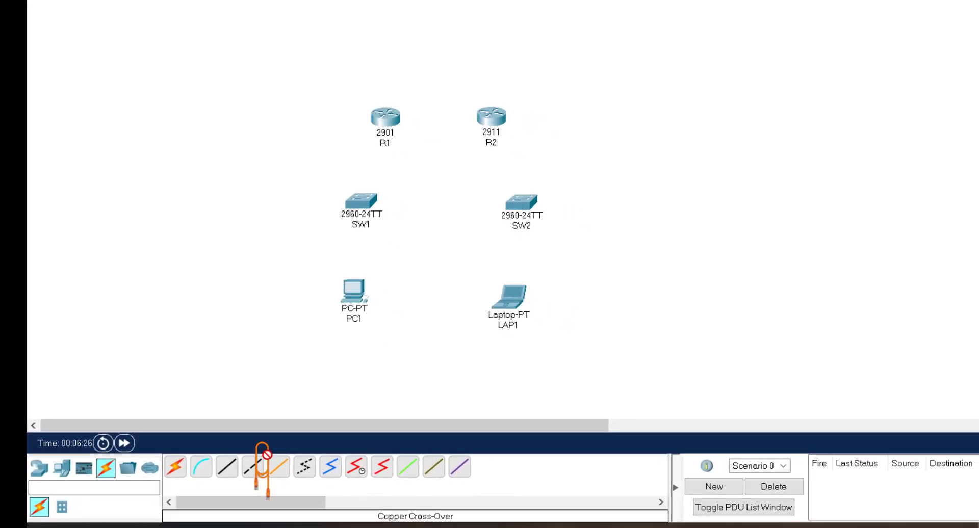
left_click_drag(267, 455, 253, 467)
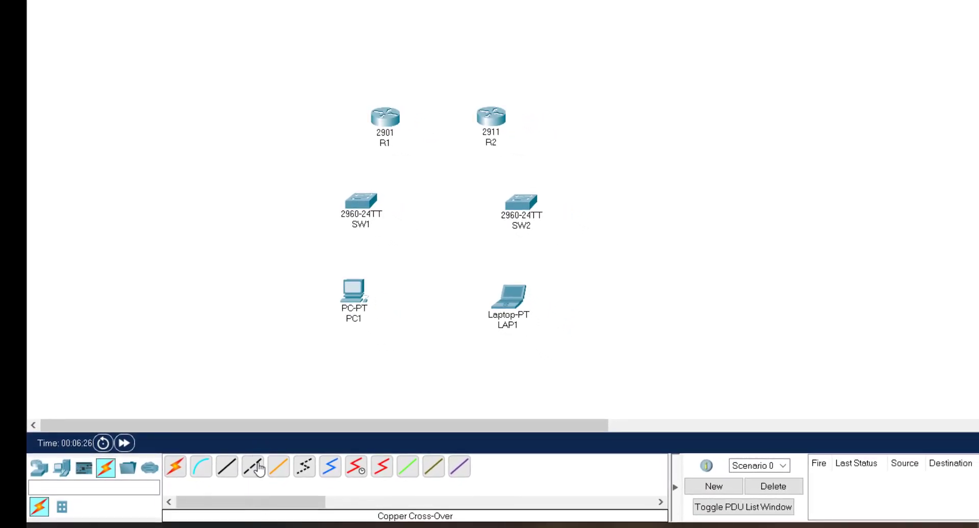
left_click(388, 110)
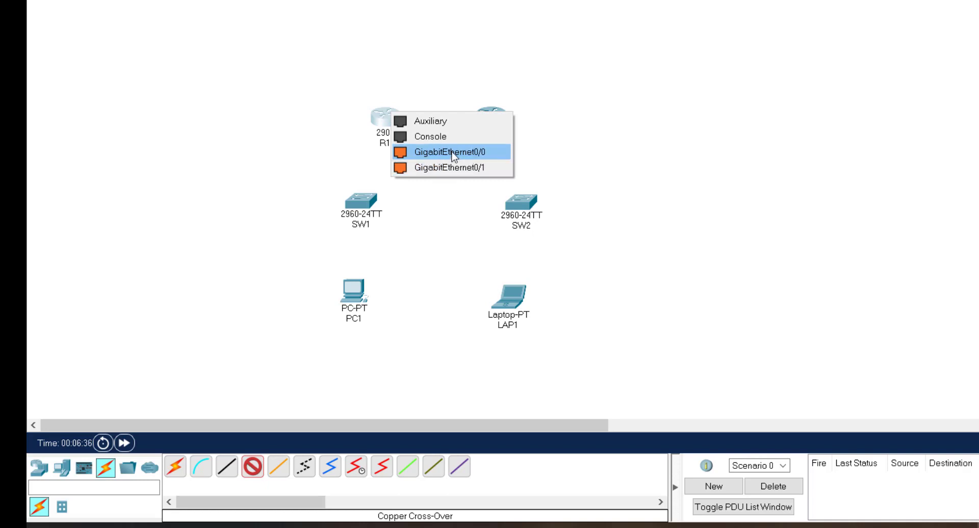
left_click(484, 152)
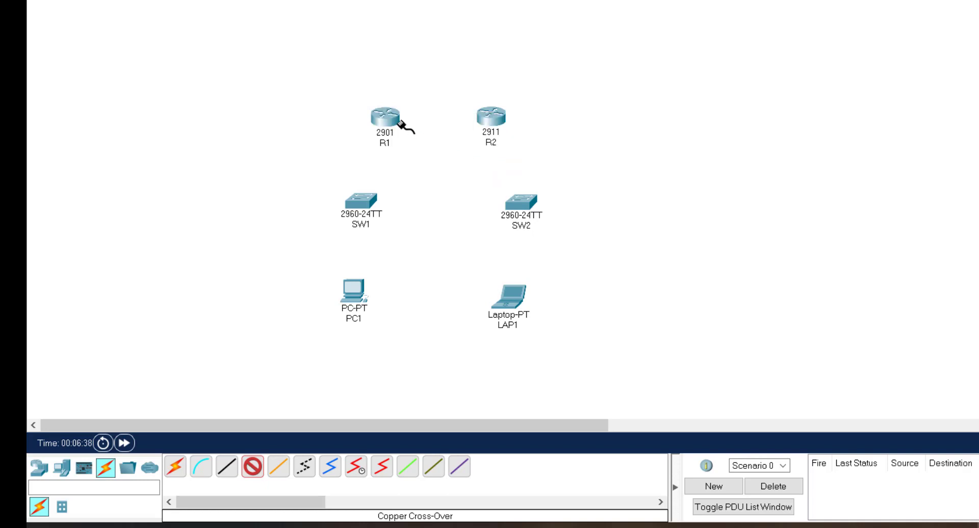
left_click(491, 118)
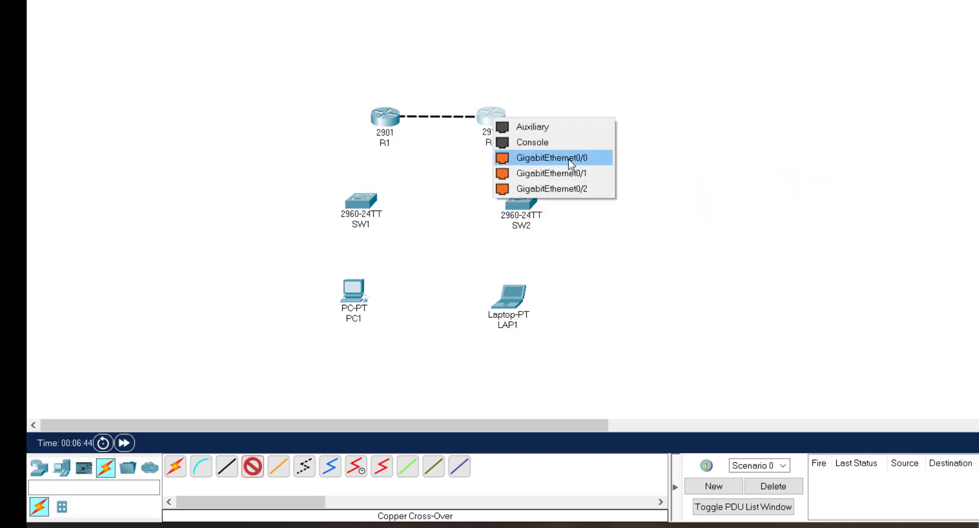
left_click(584, 162)
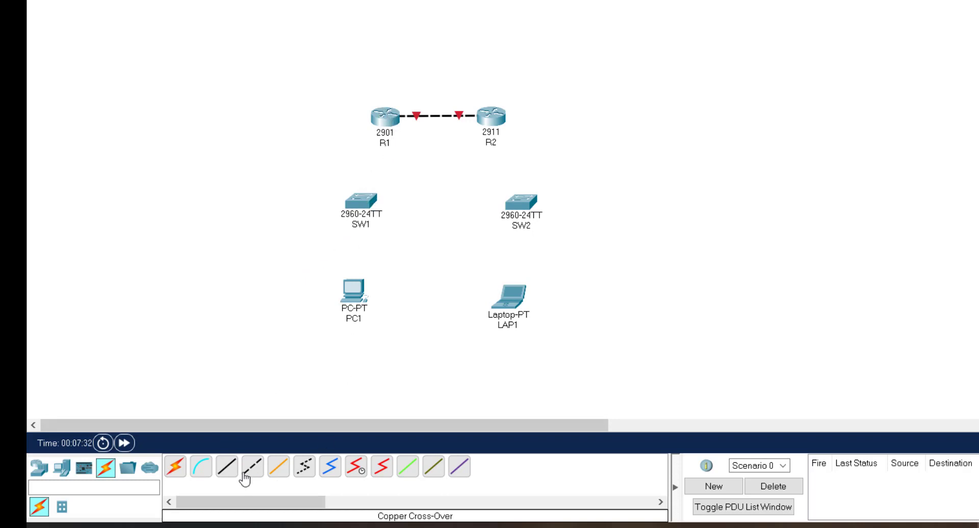
left_click(227, 467)
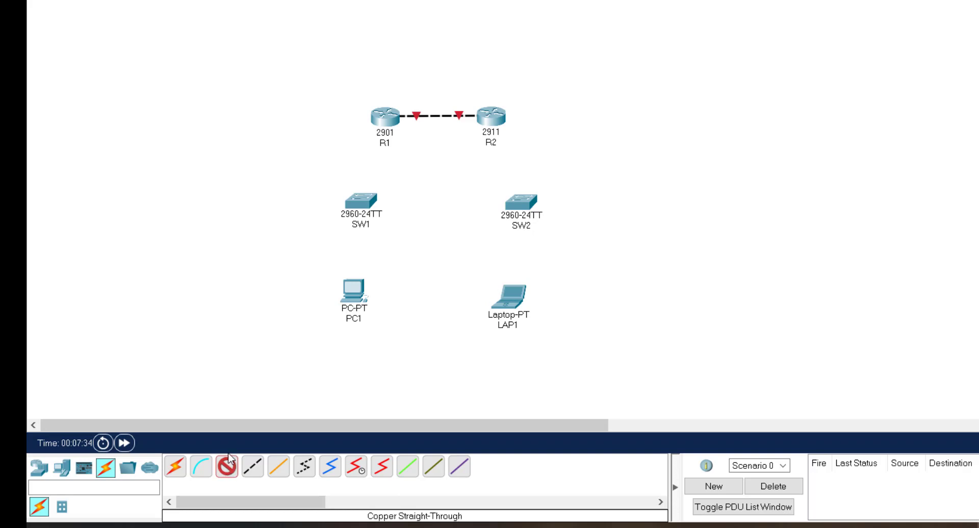
left_click(228, 471)
left_click(228, 469)
left_click(227, 468)
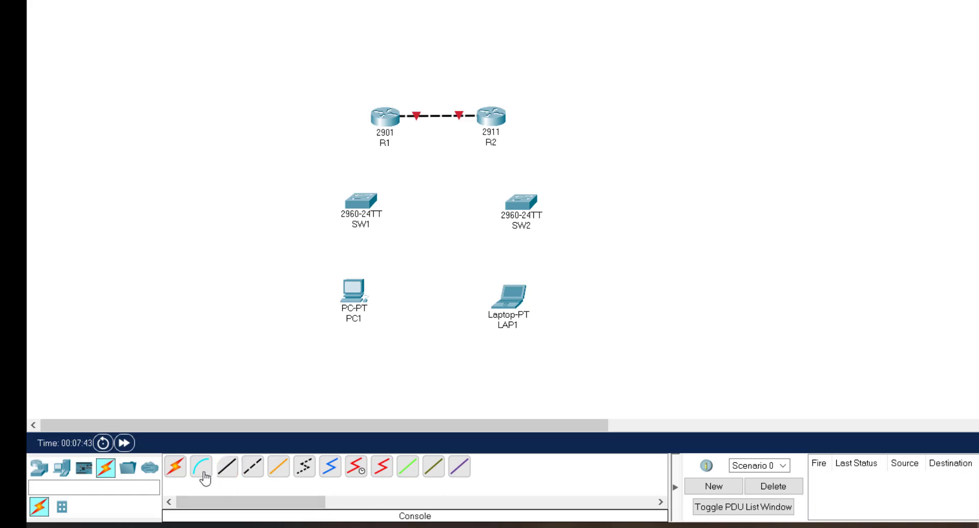
Connect R1 to SW1 using the automatically chosen connection type
left_click(177, 469)
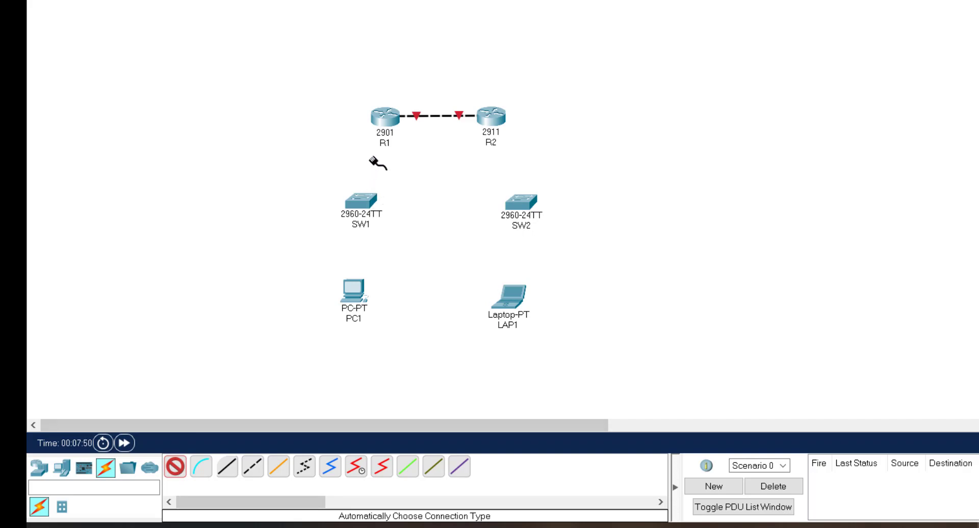
left_click(380, 131)
left_click(363, 199)
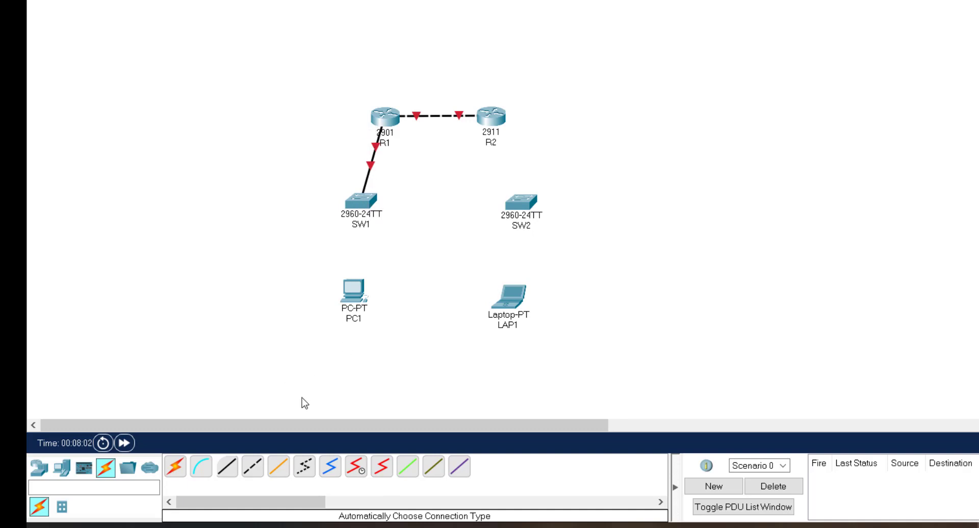
Connect R2's GigabitEthernet0/1 port to SW2's GigabitEthernet0/1 port with a Copper Straight-Through cable
left_click(227, 474)
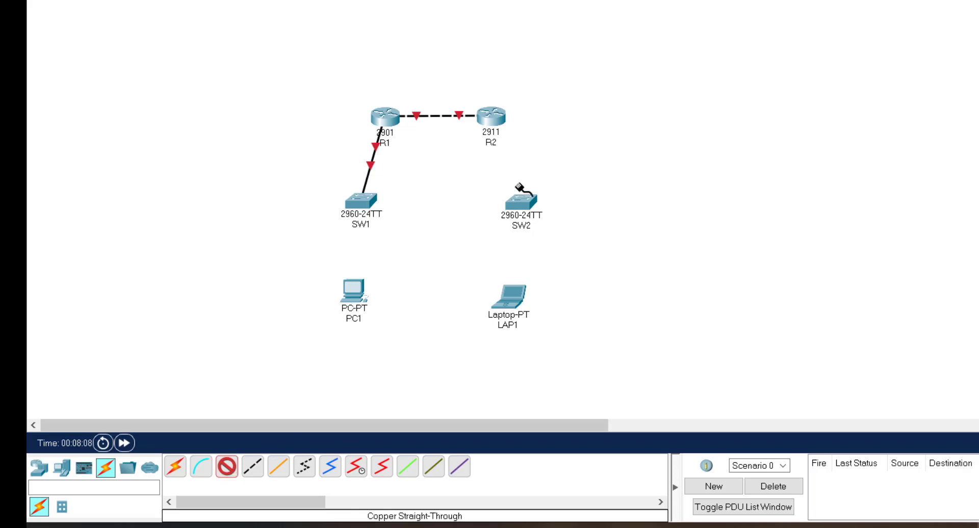
left_click(502, 119)
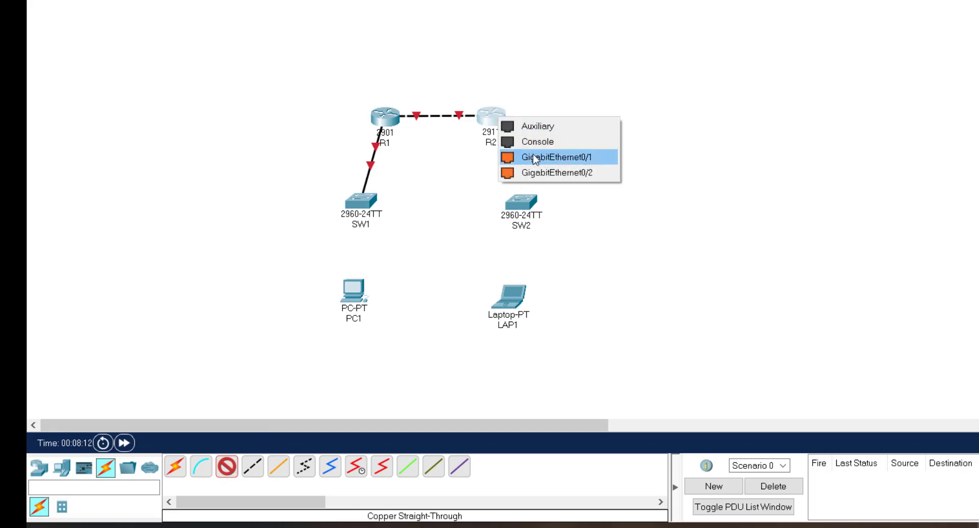
left_click(571, 162)
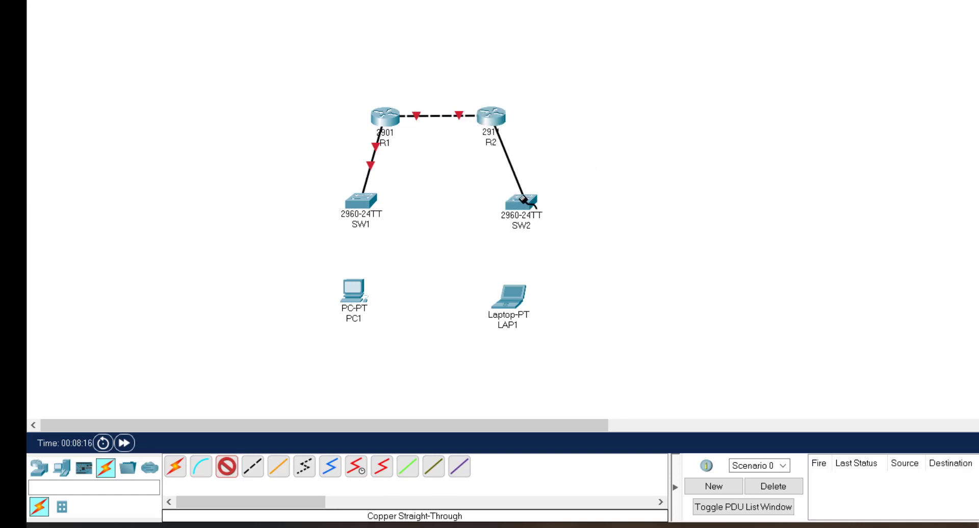
left_click(521, 203)
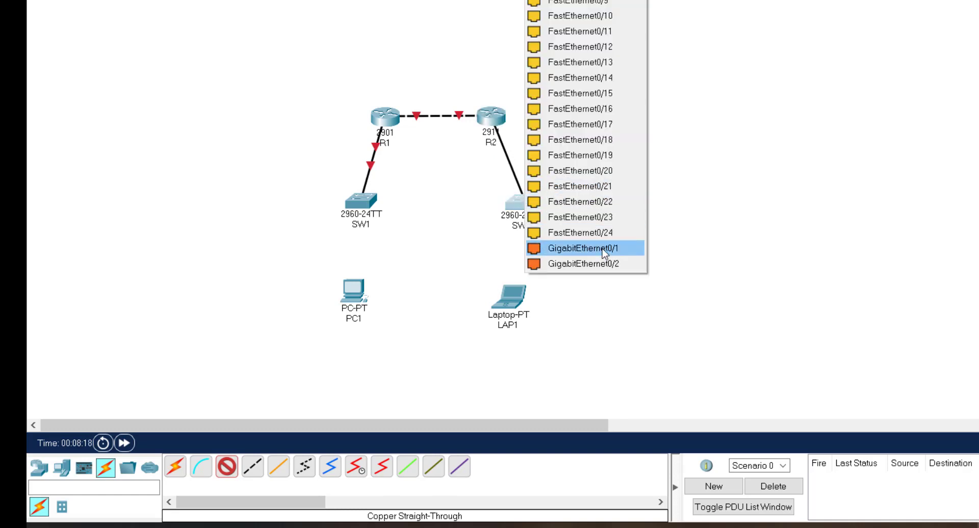
left_click(583, 248)
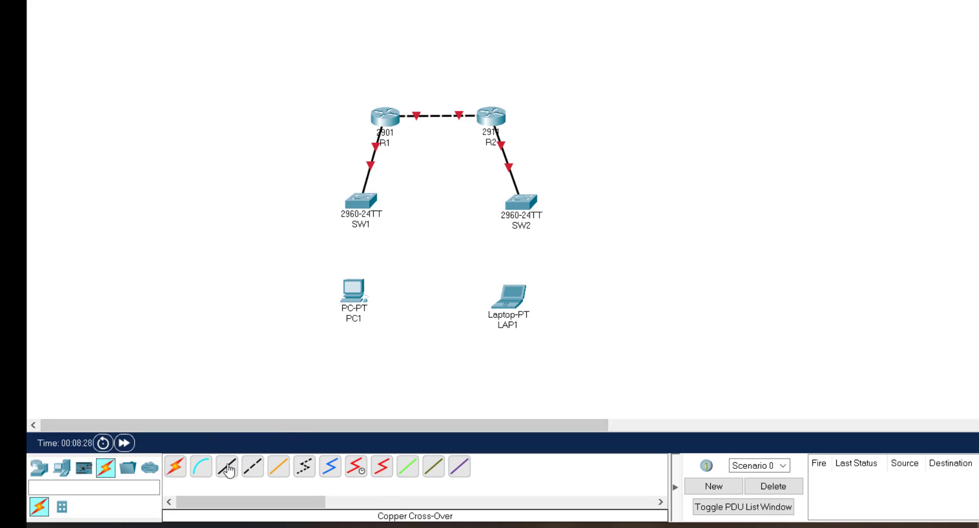
Connect SW1 to PC1 and SW2 to LAP1 using the automatically chosen connection type
left_click(175, 468)
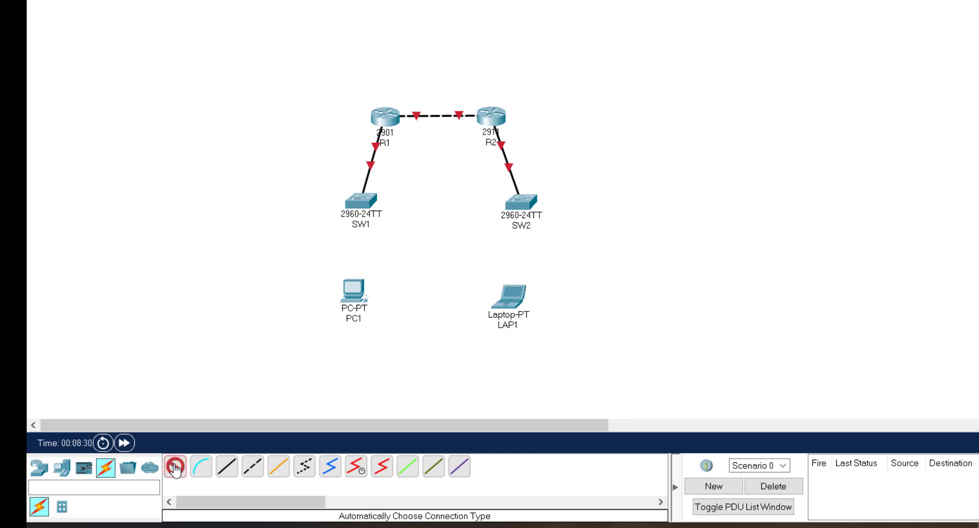
left_click(361, 200)
left_click(354, 286)
left_click(175, 468)
left_click(522, 203)
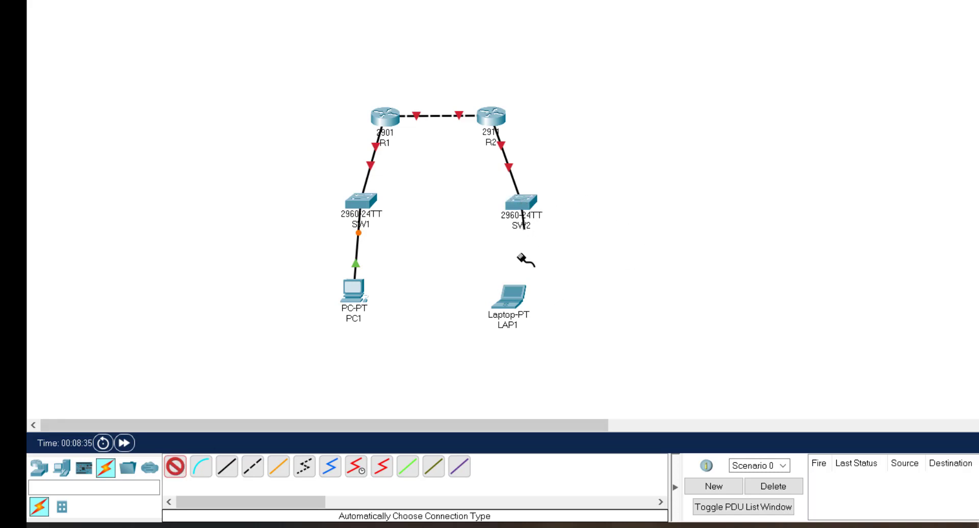
left_click(509, 296)
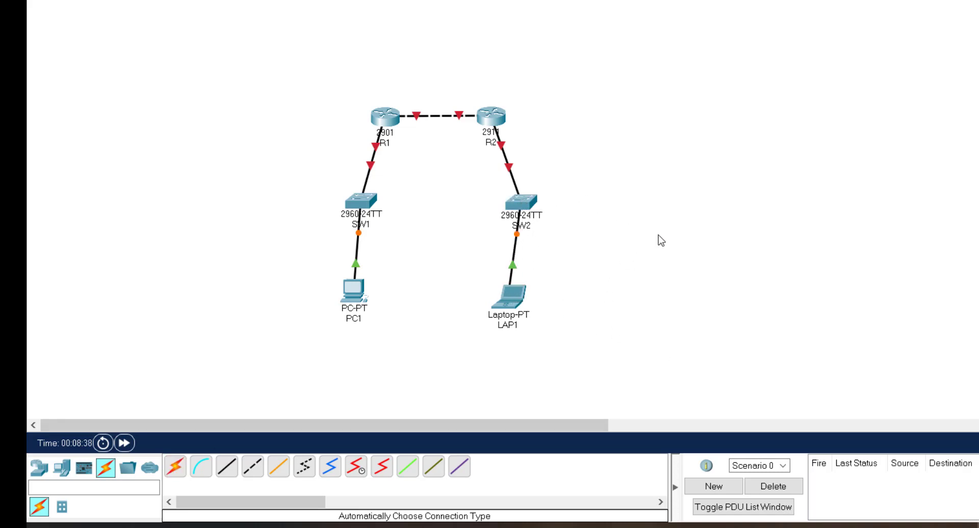